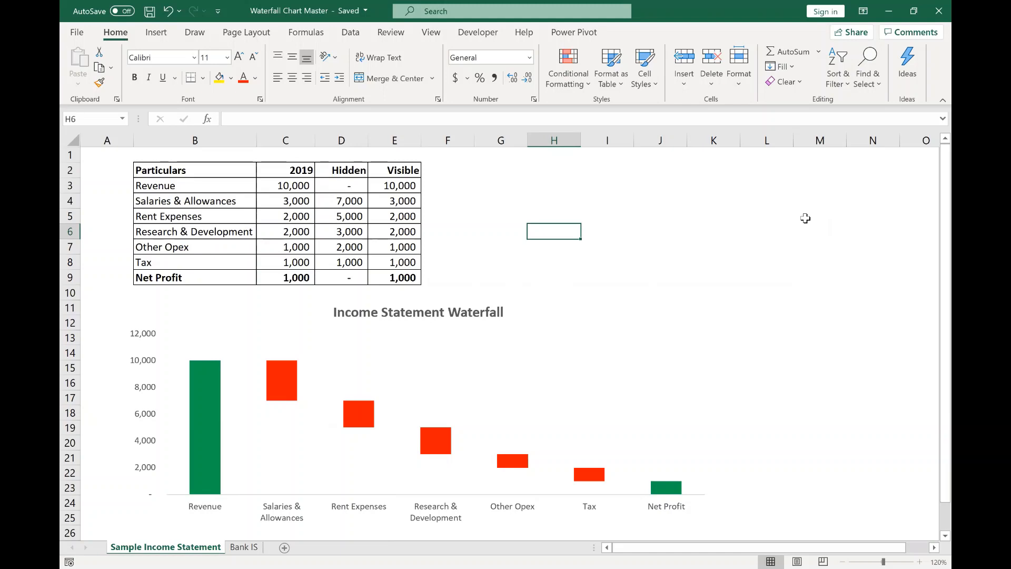
- Examine the finished income statement waterfall chart and its source table in the Waterfall Chart Master workbook
{"action": "left_click", "coordinate": [156, 40]}
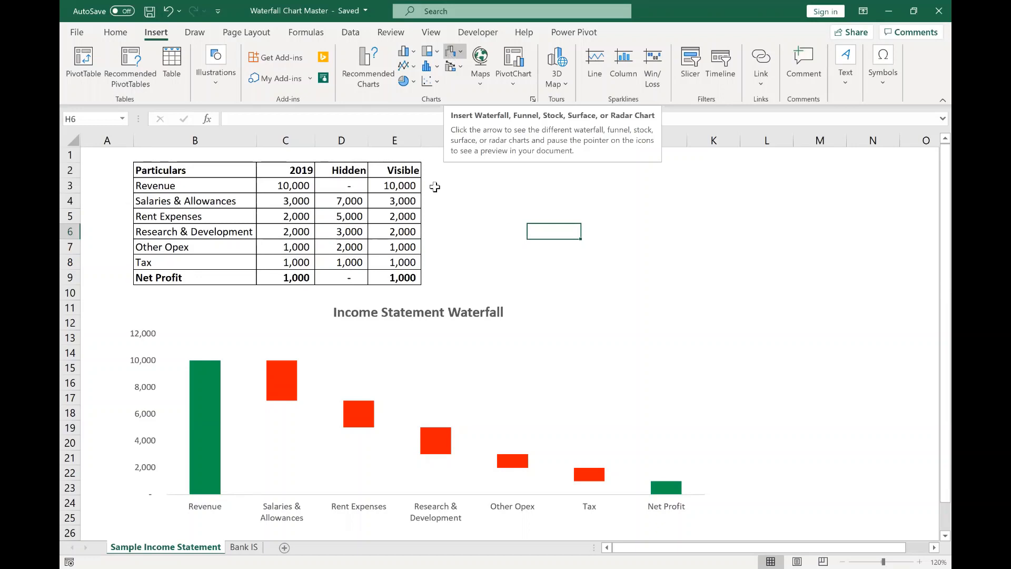
{"action": "left_click", "coordinate": [282, 317]}
{"action": "left_click", "coordinate": [282, 298]}
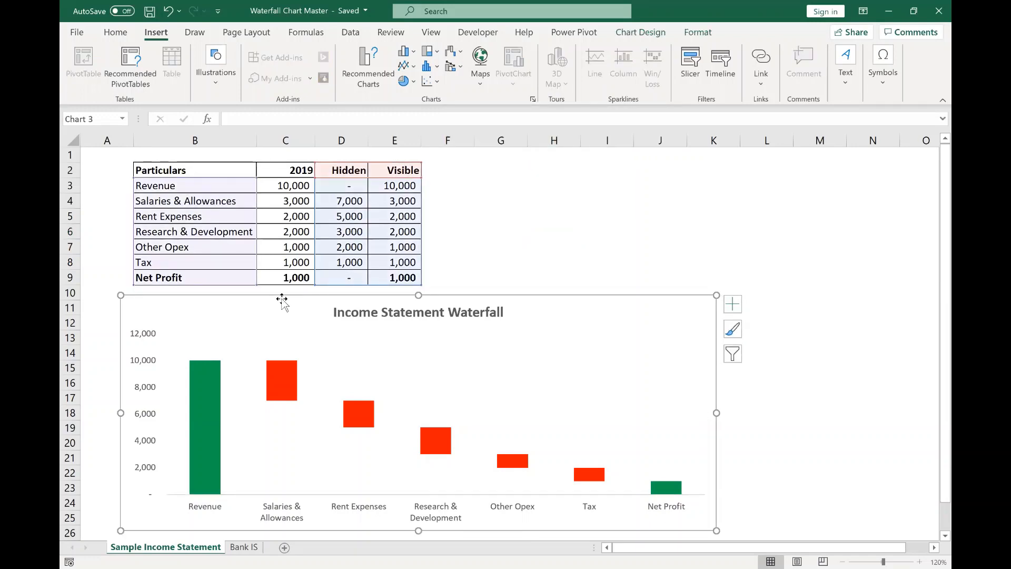
{"action": "left_click", "coordinate": [289, 188]}
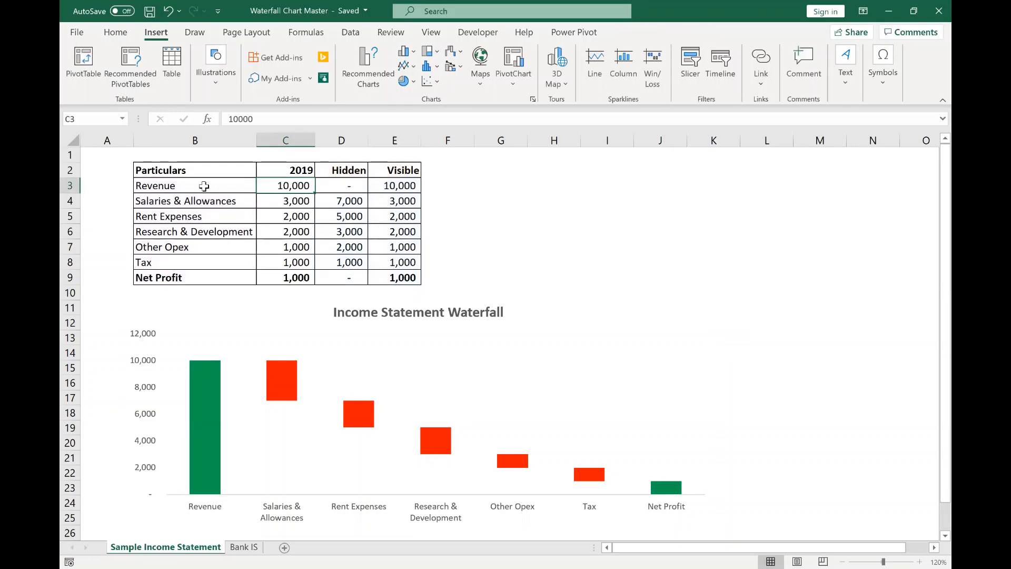
{"action": "left_click", "coordinate": [204, 186]}
{"action": "left_click_drag", "start_coordinate": [230, 204], "coordinate": [293, 279]}
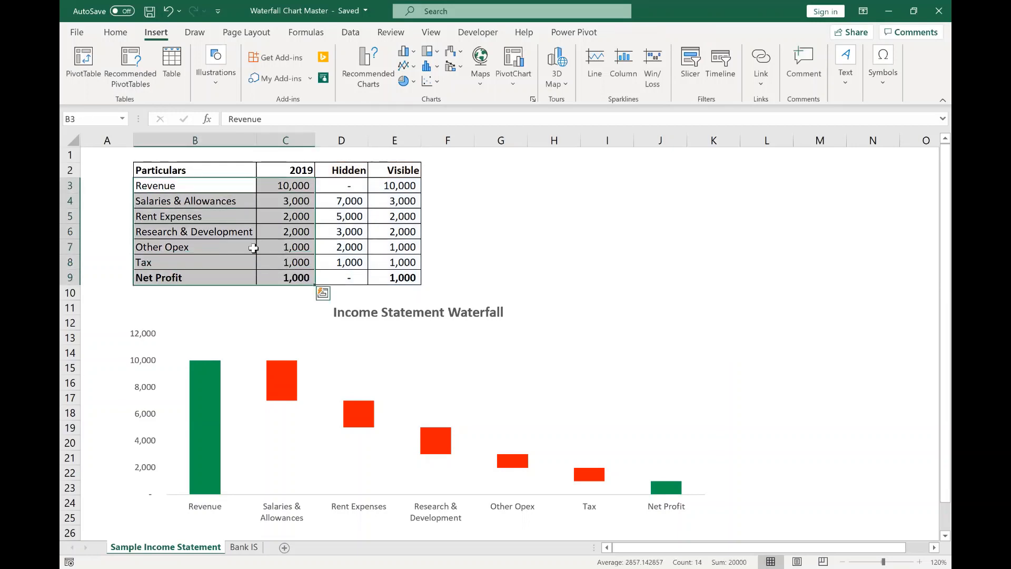
{"action": "left_click_drag", "start_coordinate": [209, 185], "coordinate": [266, 187]}
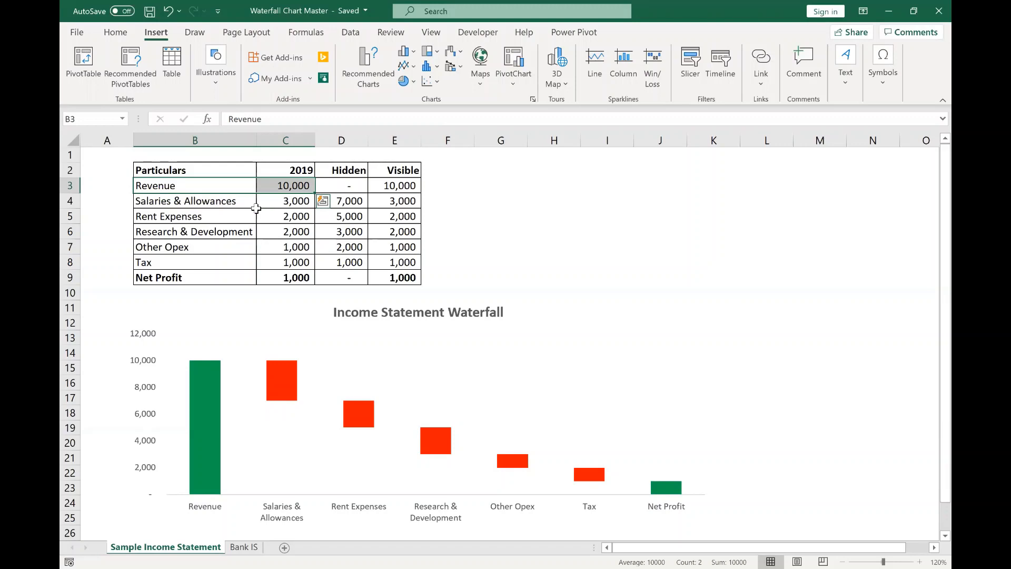
{"action": "left_click", "coordinate": [264, 308]}
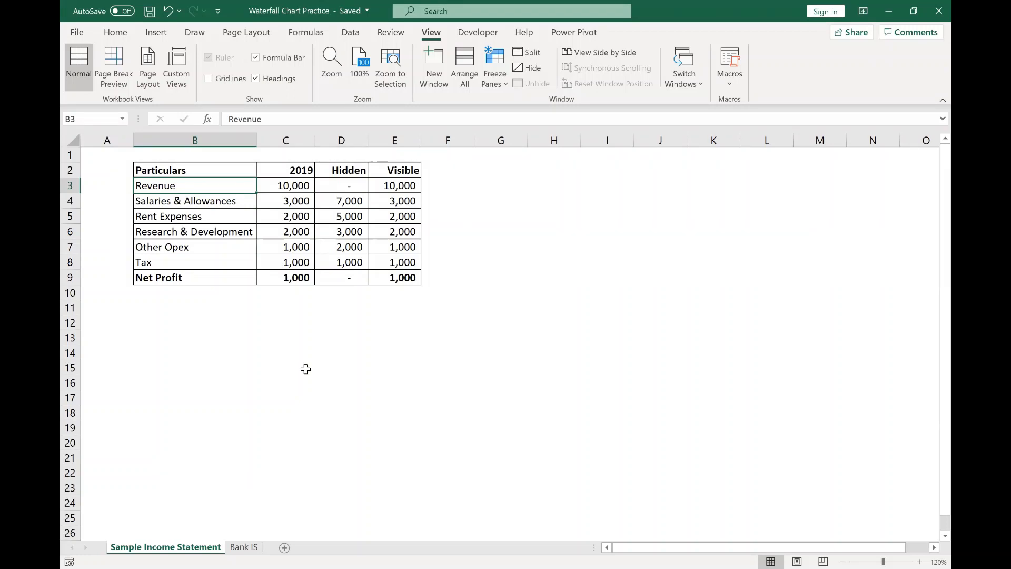
- Review the practice table's Particulars and 2019 data together with its Hidden and Visible helper columns
{"action": "mouse_move", "coordinate": [176, 170]}
{"action": "left_mouse_down"}
{"action": "mouse_move", "coordinate": [266, 247]}
{"action": "mouse_move", "coordinate": [278, 273]}
{"action": "left_mouse_up"}
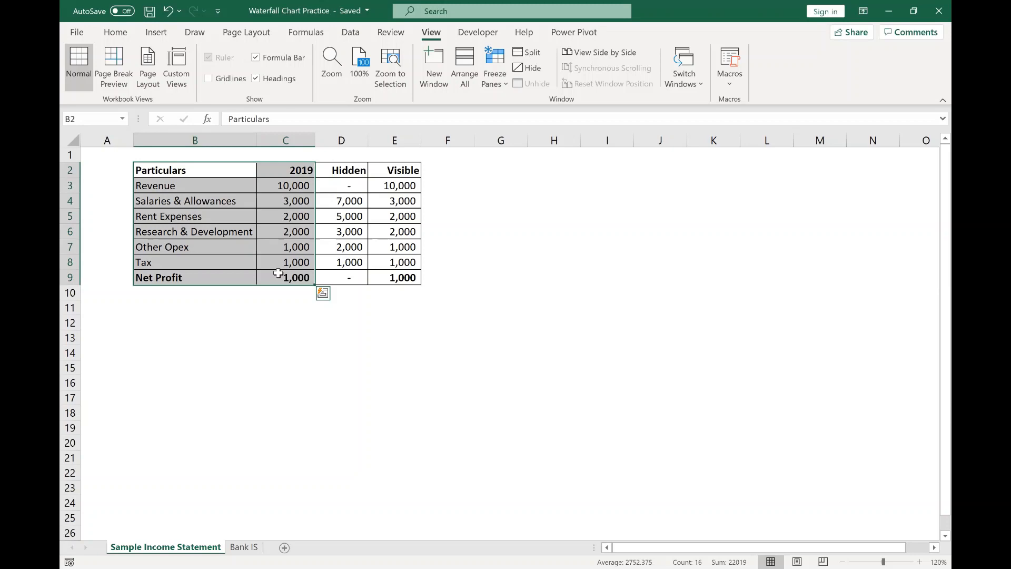
{"action": "left_click", "coordinate": [339, 169]}
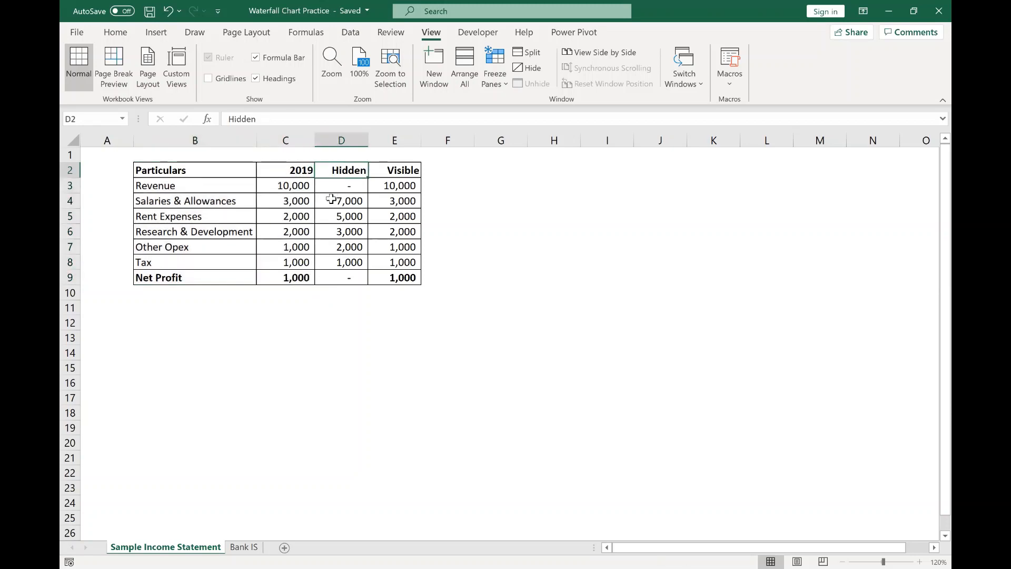
{"action": "key", "text": "Right"}
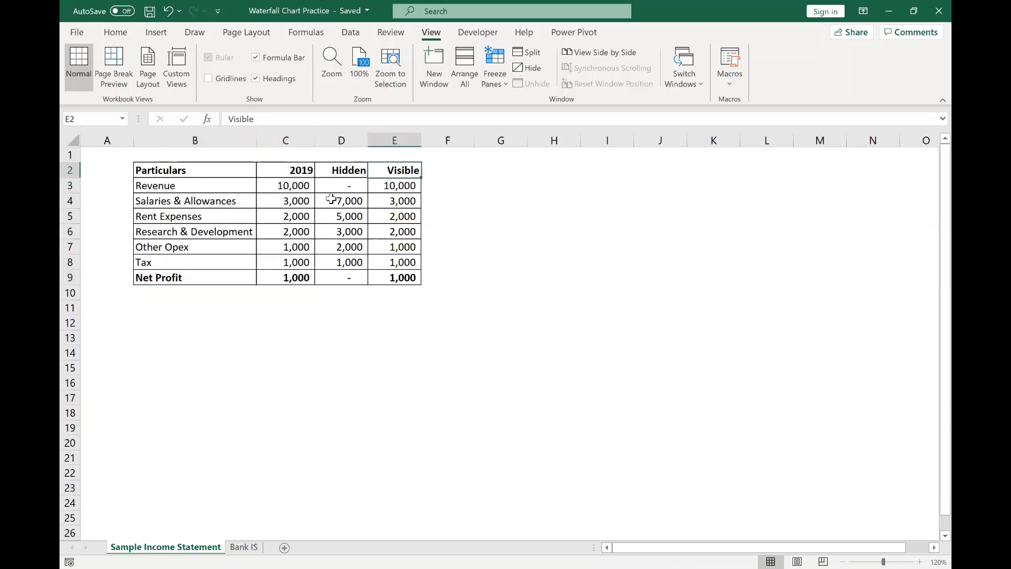
{"action": "key", "text": "Down"}
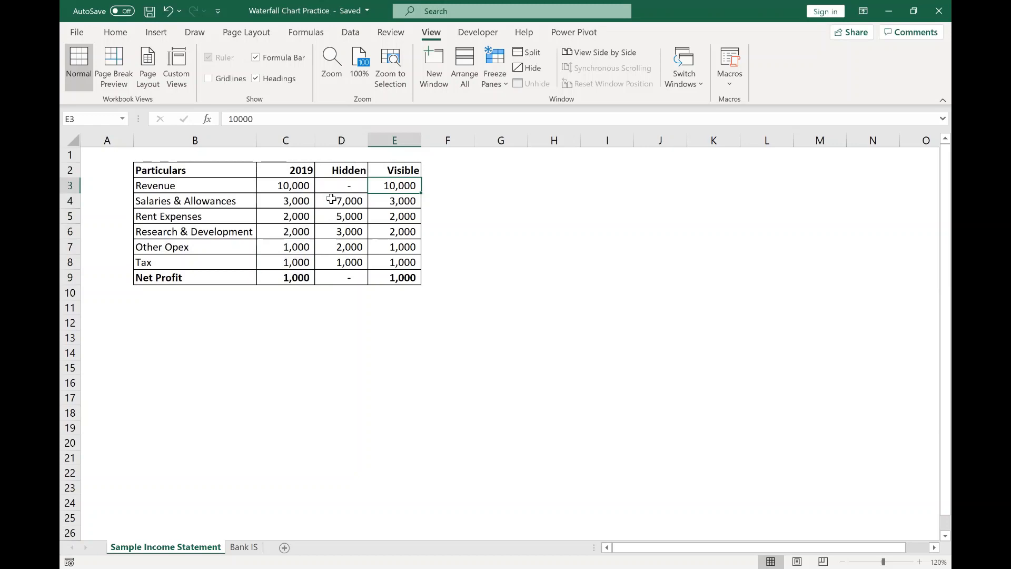
{"action": "key", "text": "Return"}
{"action": "left_click", "coordinate": [330, 199]}
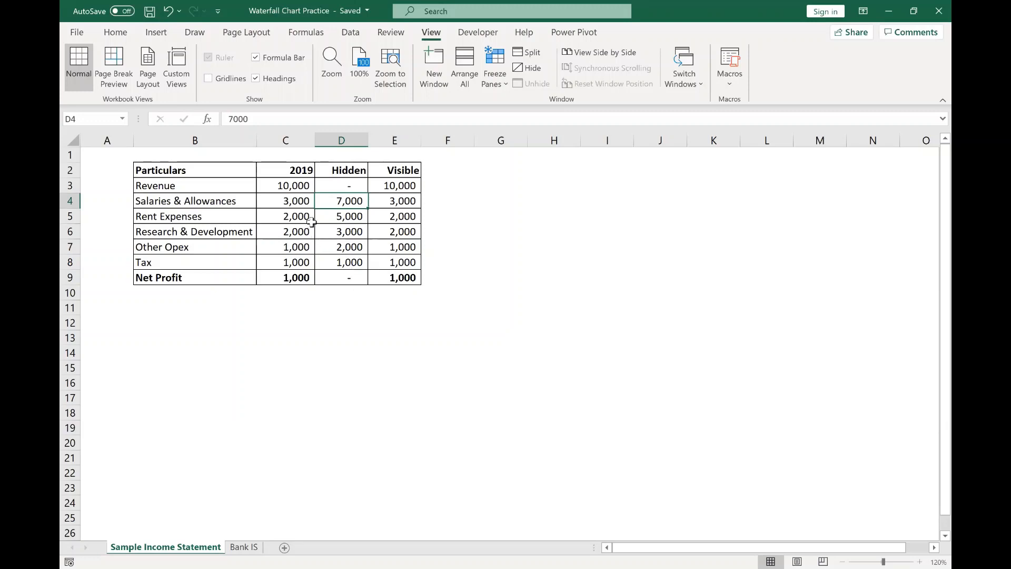
- Trace how the Hidden values follow from the 2019 amounts, from Revenue down to Net Profit
{"action": "left_click", "coordinate": [294, 189]}
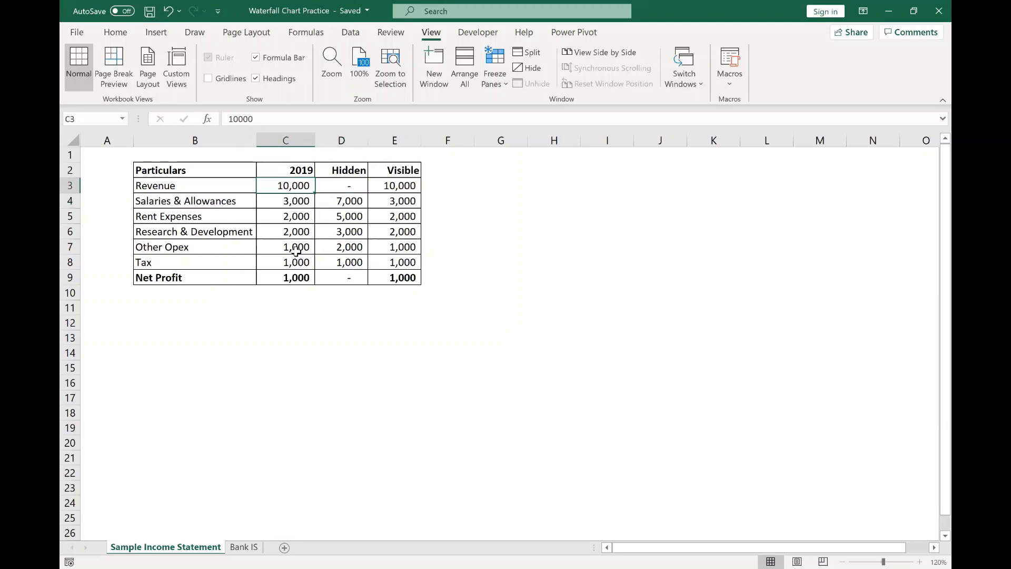
{"action": "key", "text": "Down"}
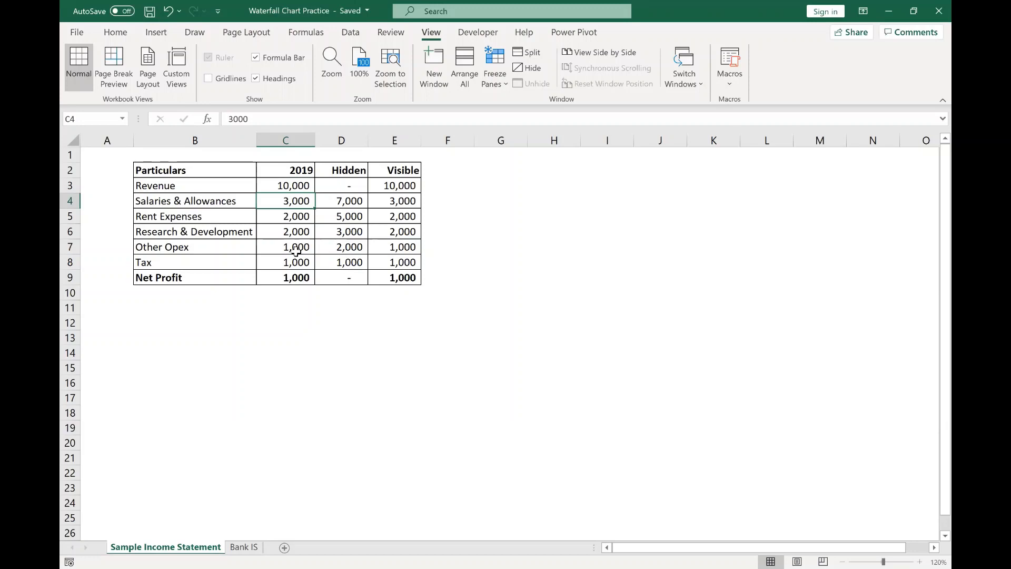
{"action": "key", "text": "Right"}
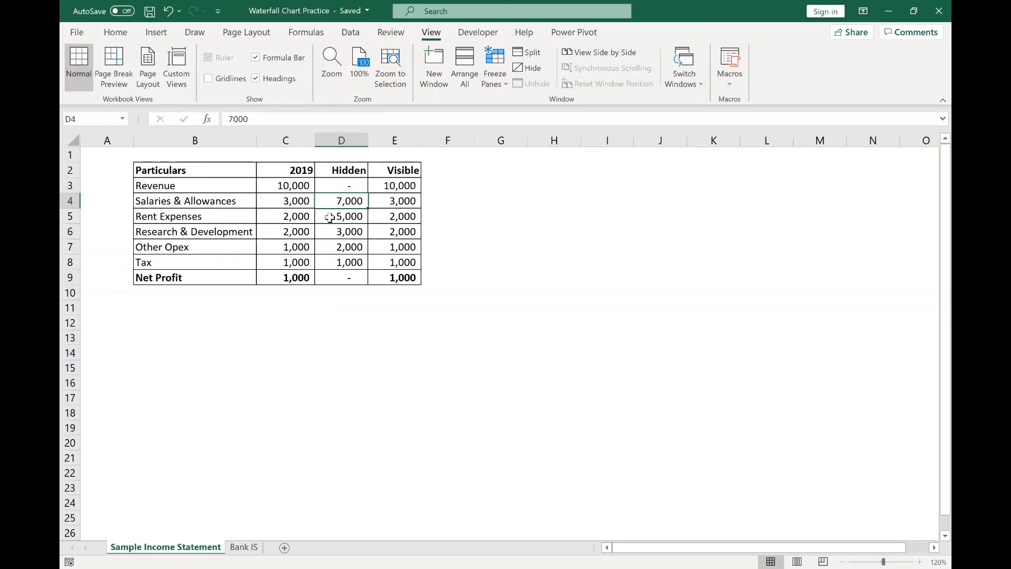
{"action": "left_click", "coordinate": [330, 218]}
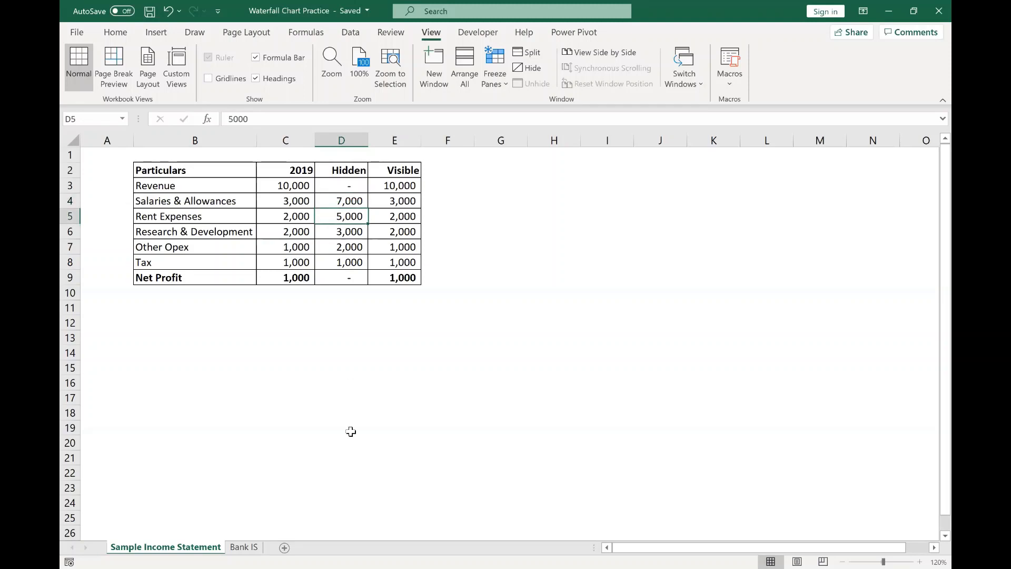
{"action": "key", "text": "Down"}
{"action": "key", "text": "Down"}
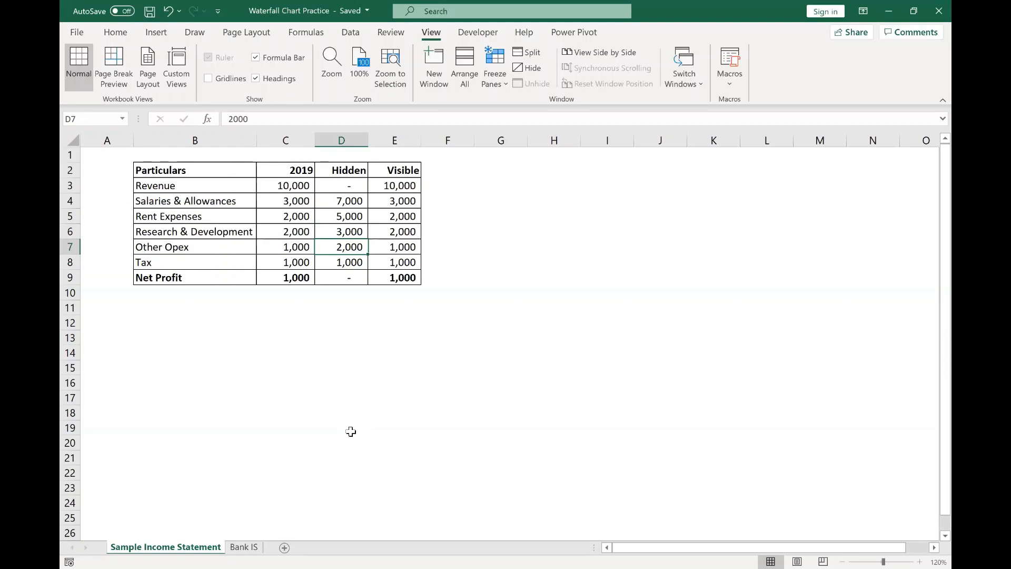
{"action": "key", "text": "Down"}
{"action": "key", "text": "Down"}
{"action": "key", "text": "Left"}
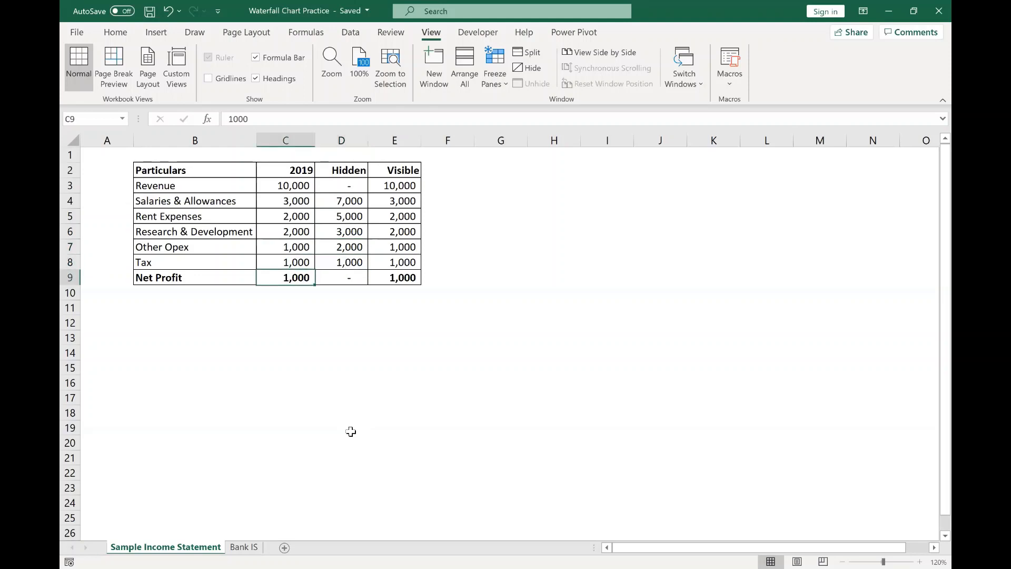
{"action": "key", "text": "Right"}
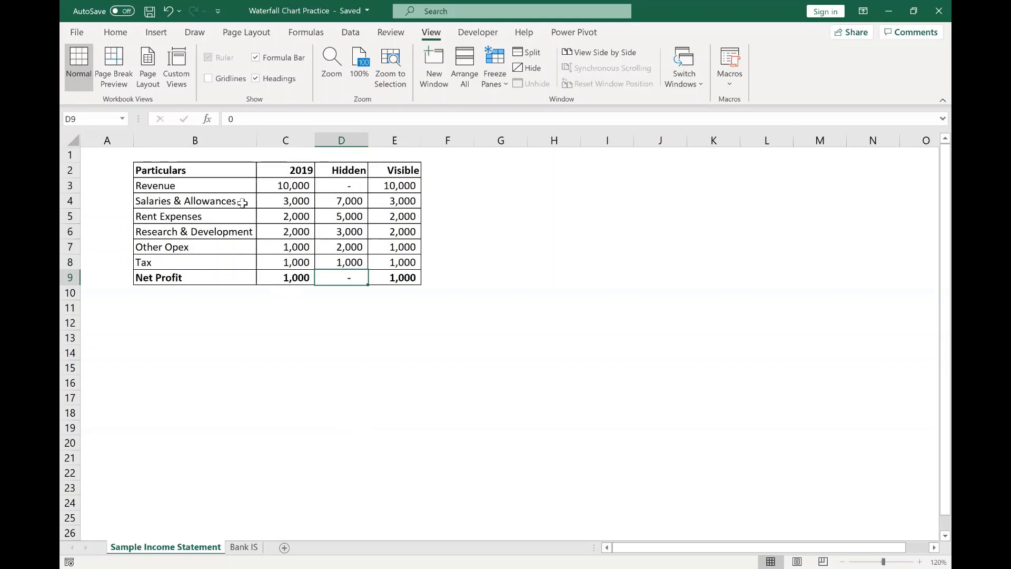
- Insert a 2-D stacked column chart from the whole table B2:E9 and move it below the table
{"action": "left_click_drag", "start_coordinate": [204, 168], "coordinate": [388, 276]}
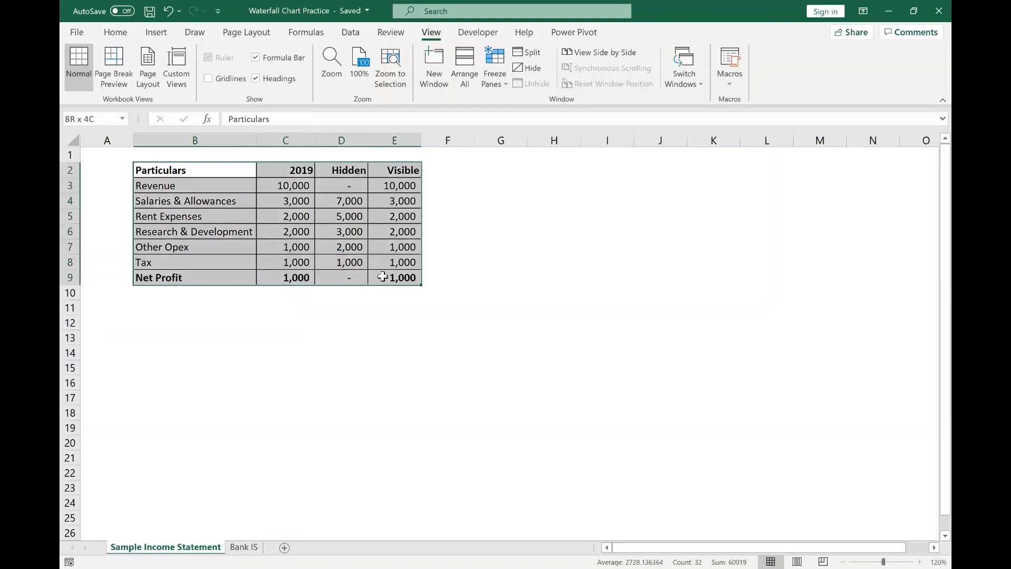
{"action": "left_click", "coordinate": [156, 33]}
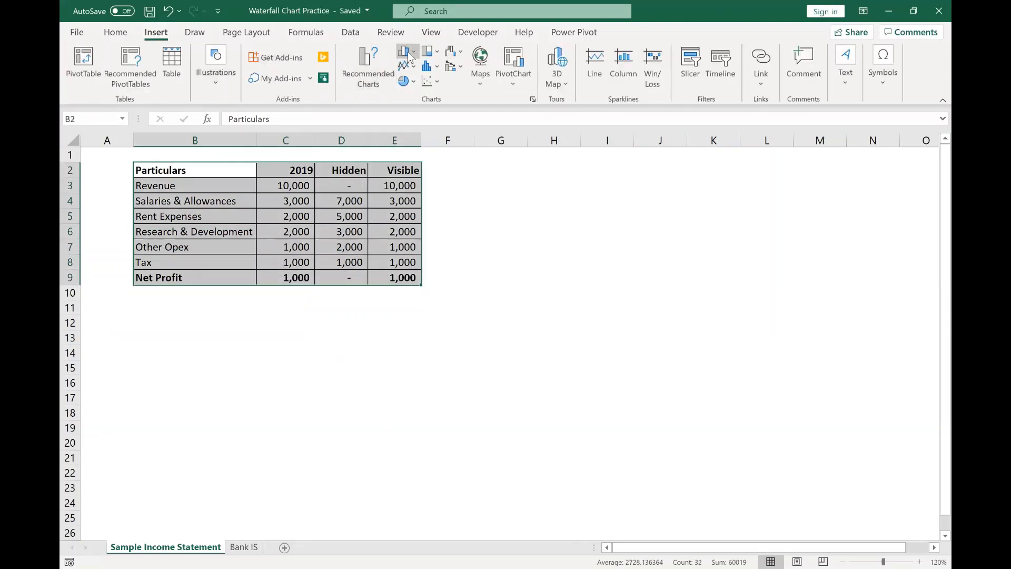
{"action": "left_click", "coordinate": [408, 52]}
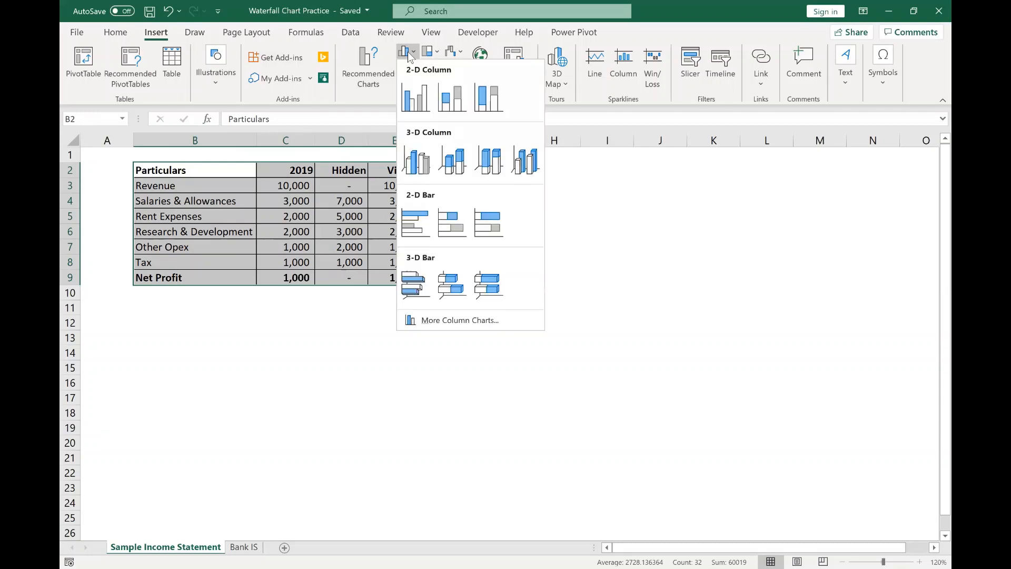
{"action": "left_click", "coordinate": [455, 104]}
{"action": "left_click_drag", "start_coordinate": [492, 251], "coordinate": [578, 293]}
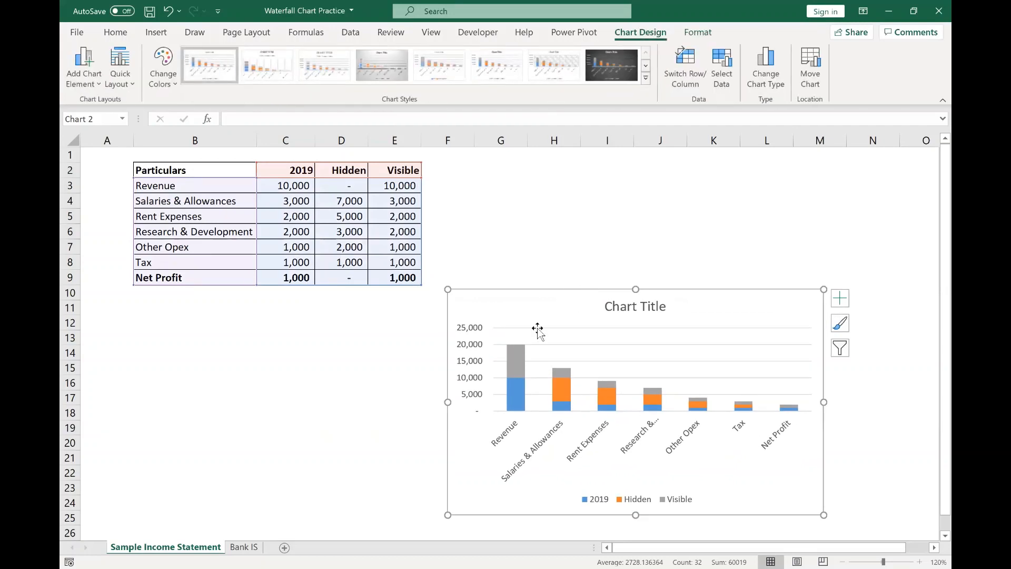
- Limit the chart's source data to the Hidden and Visible columns, excluding 2019, and widen the chart beneath the table
{"action": "left_click_drag", "start_coordinate": [371, 285], "coordinate": [422, 285]}
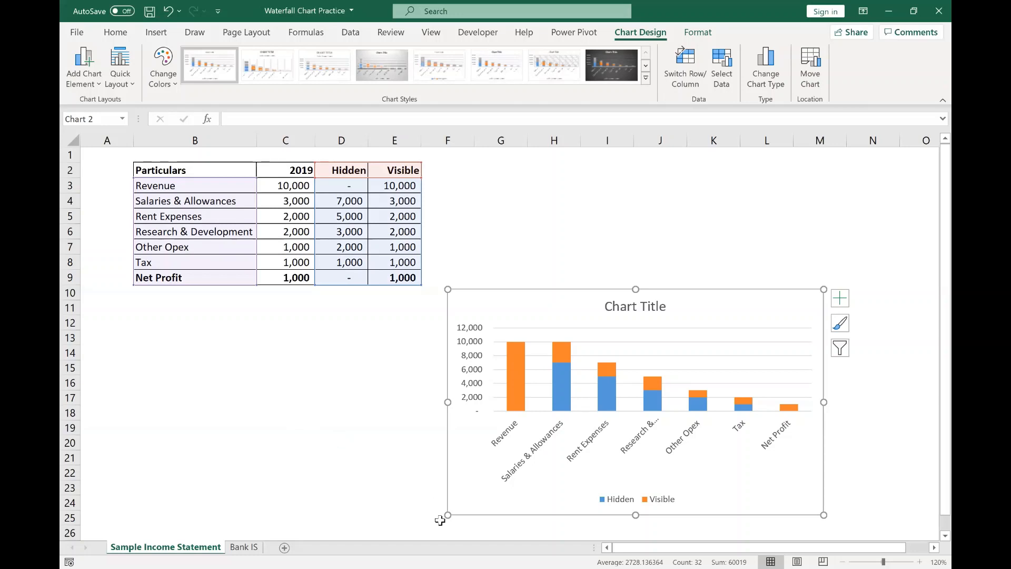
{"action": "left_click_drag", "start_coordinate": [447, 514], "coordinate": [208, 486]}
{"action": "left_click_drag", "start_coordinate": [429, 480], "coordinate": [430, 502]}
- Remove the legend and the horizontal gridlines from the stacked column chart
{"action": "left_click", "coordinate": [488, 499]}
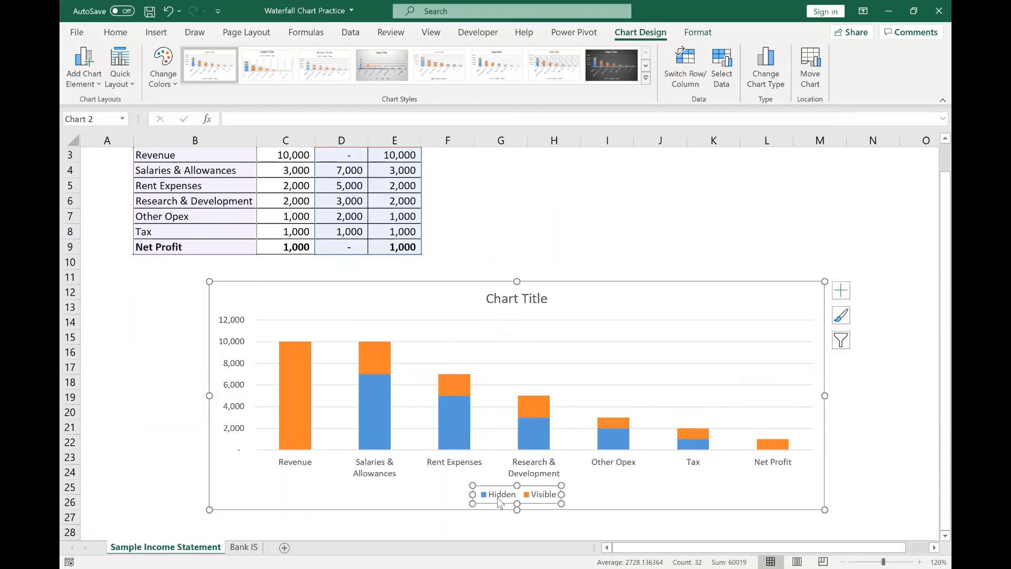
{"action": "key", "text": "Delete"}
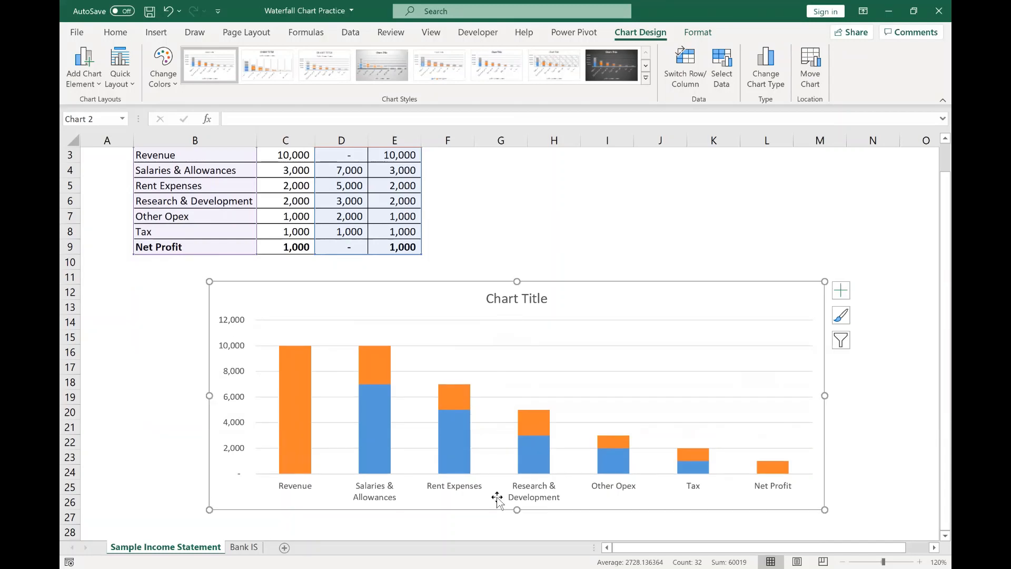
{"action": "left_click", "coordinate": [516, 346]}
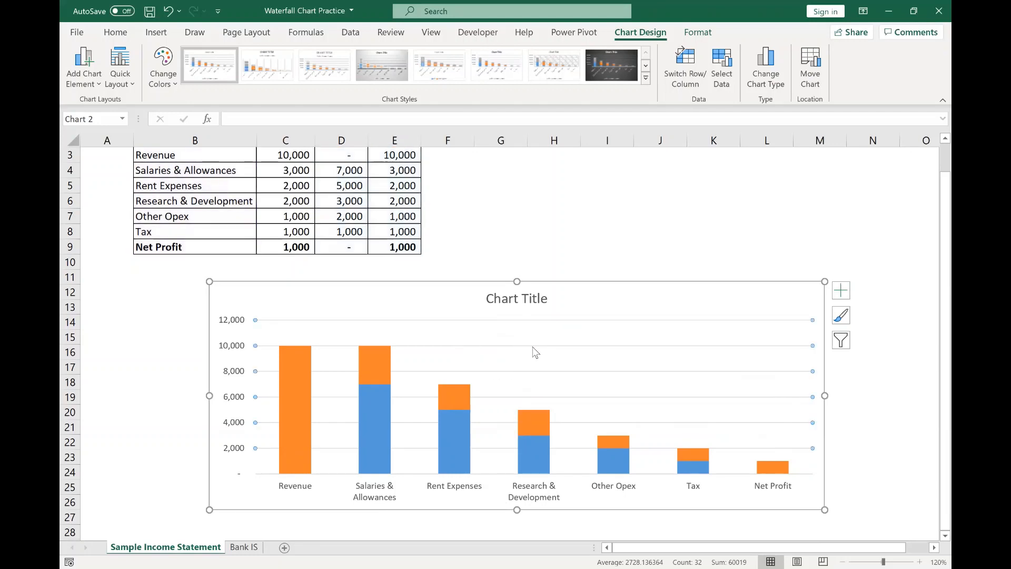
{"action": "key", "text": "Escape"}
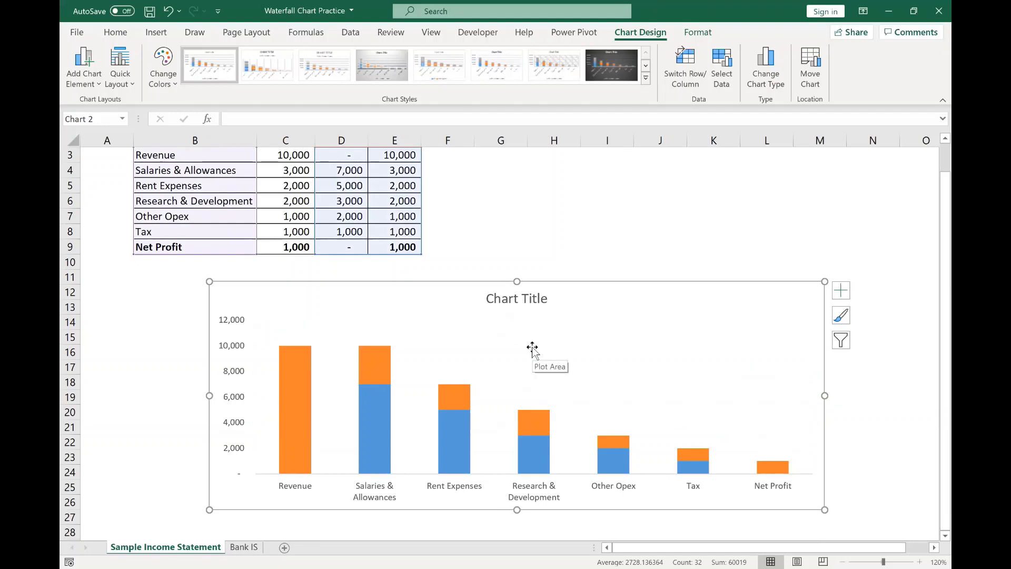
- Change the chart title to "Income Statement Waterfall"
{"action": "left_click", "coordinate": [533, 299]}
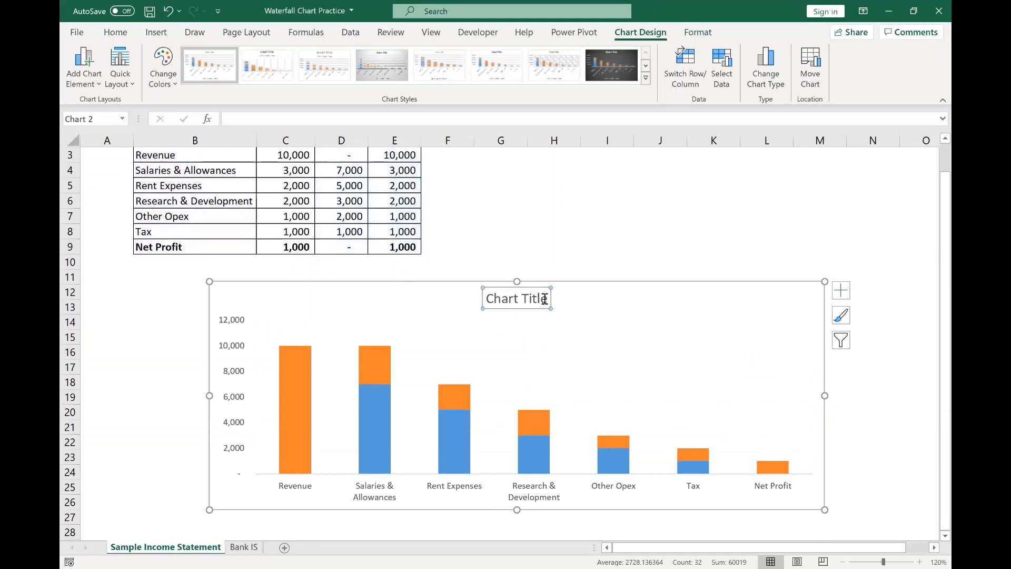
{"action": "left_click_drag", "start_coordinate": [547, 298], "coordinate": [494, 287]}
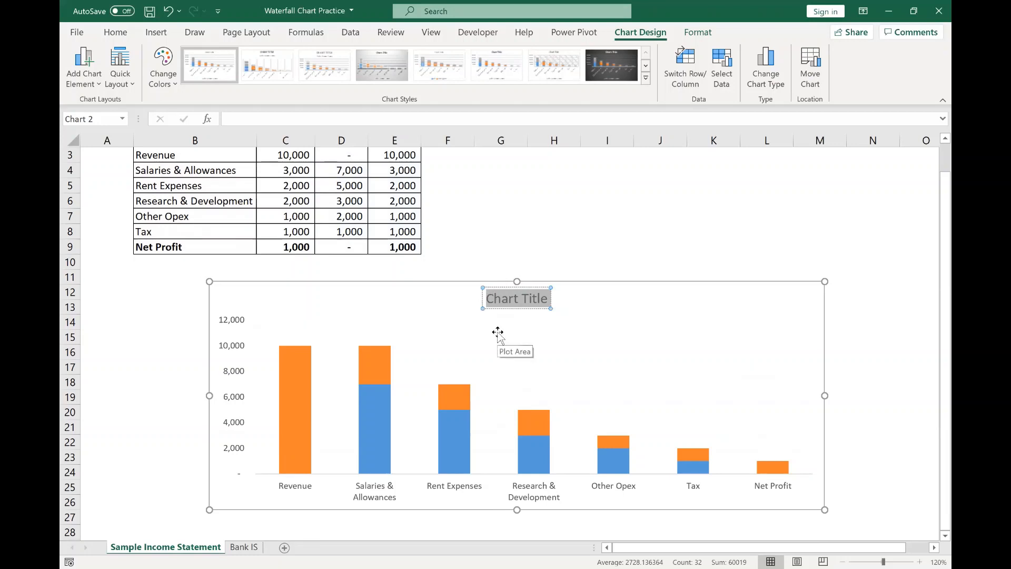
{"action": "type", "text": "In"}
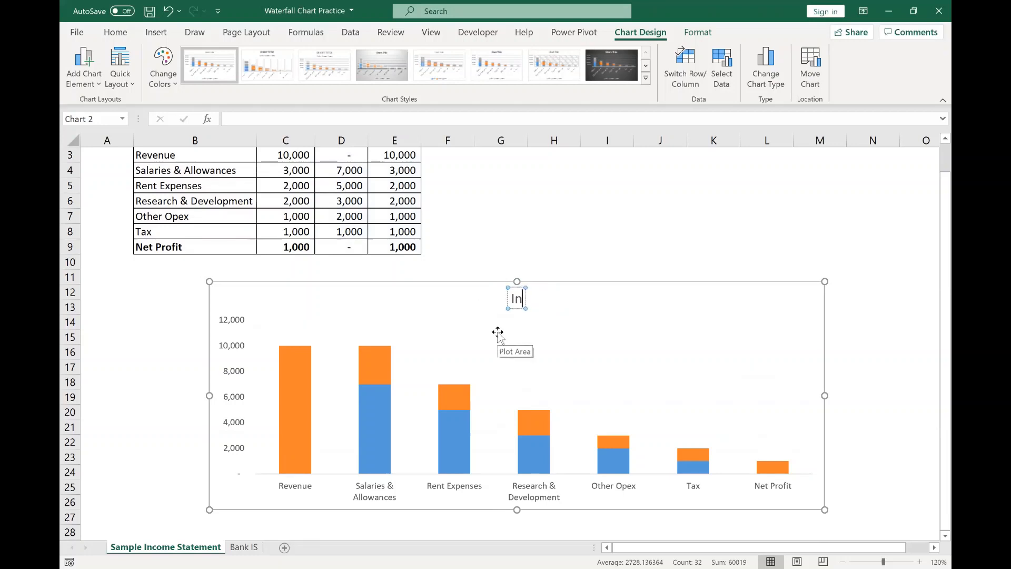
{"action": "type", "text": "come Statemen"}
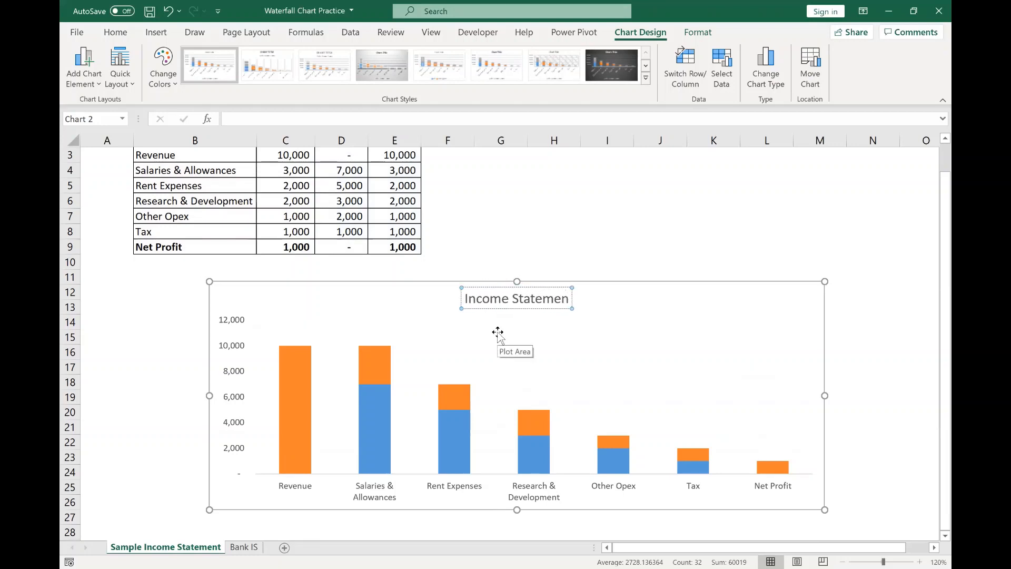
{"action": "type", "text": "t Waterfall"}
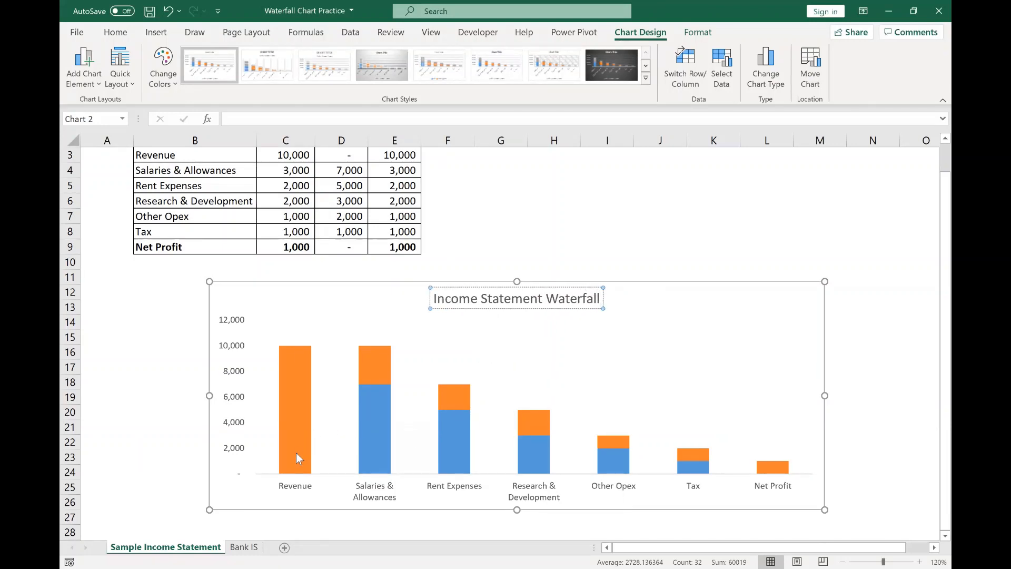
- Fill all columns of the Visible series in the waterfall chart with standard red
{"action": "mouse_move", "coordinate": [296, 454]}
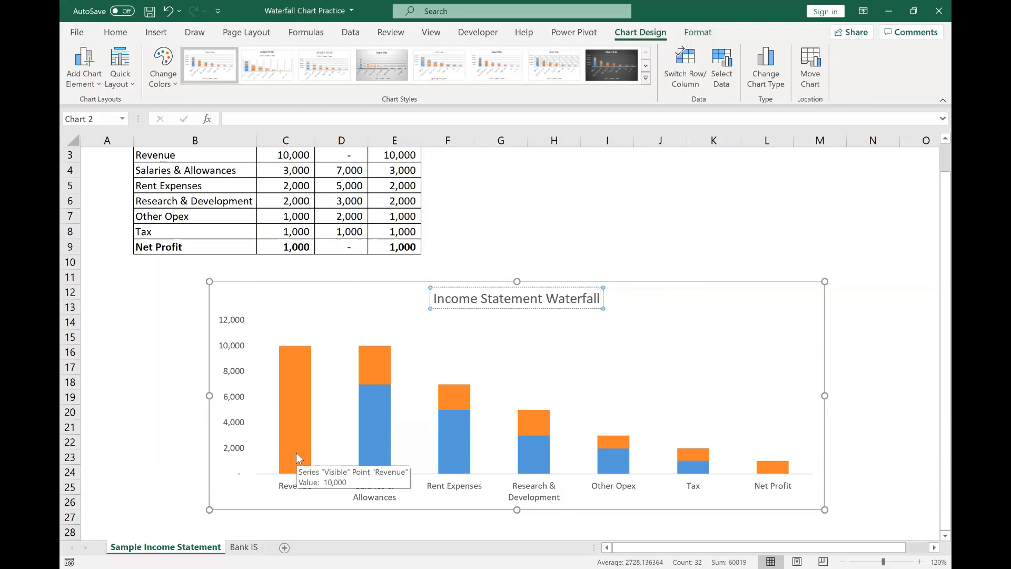
{"action": "left_click", "coordinate": [296, 453]}
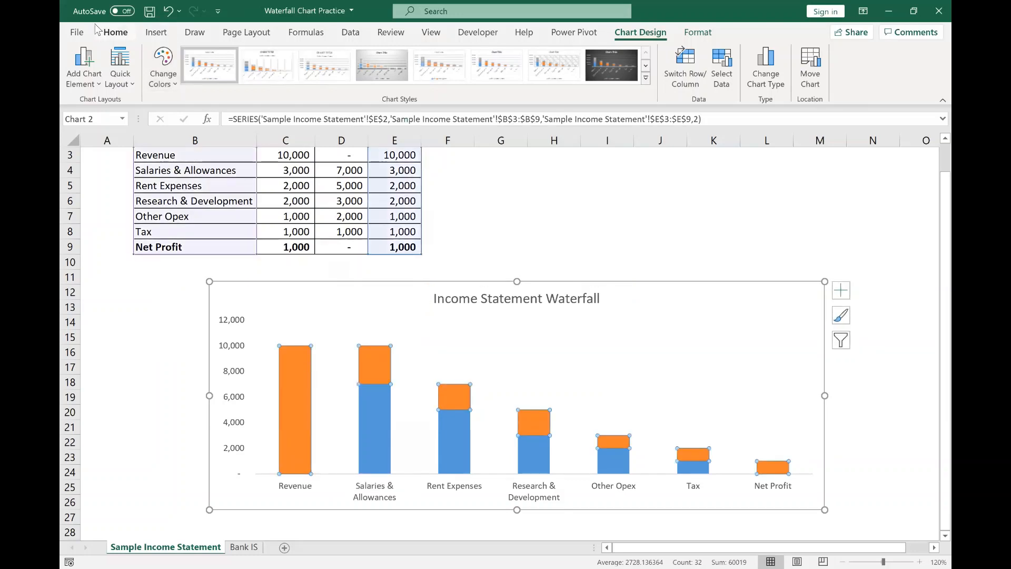
{"action": "left_click", "coordinate": [113, 33]}
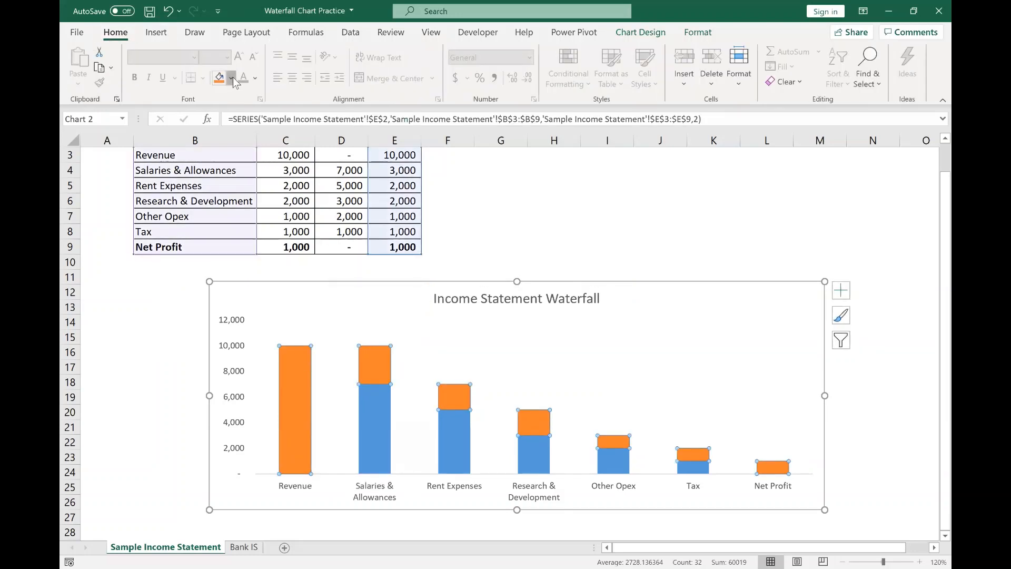
{"action": "left_click", "coordinate": [233, 79]}
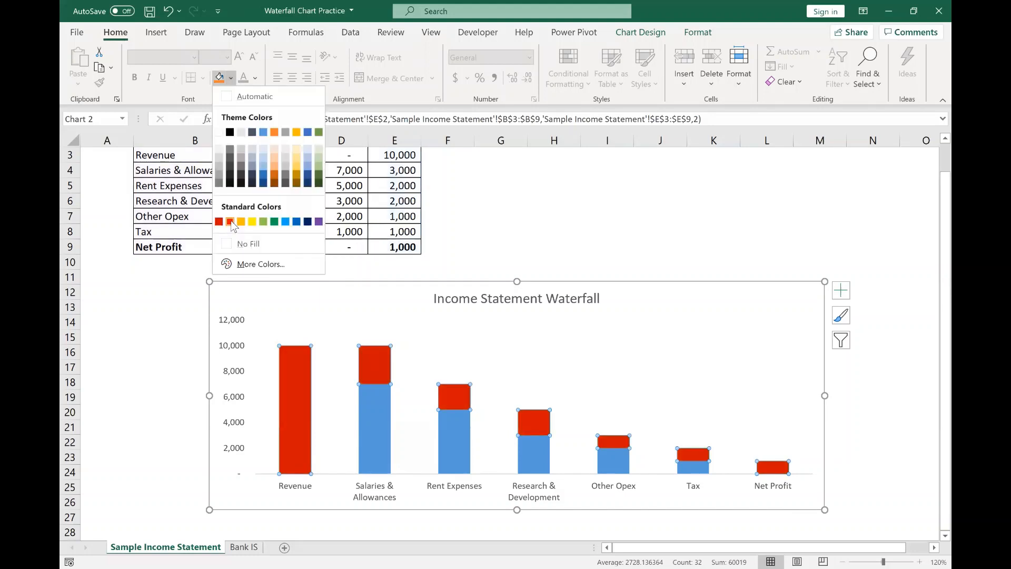
{"action": "left_click", "coordinate": [230, 221]}
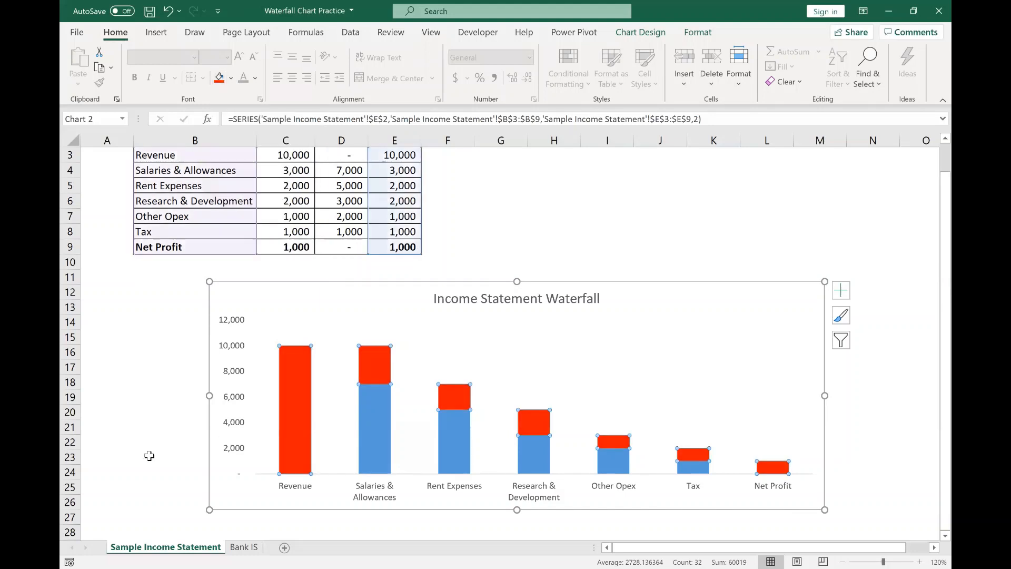
- Format the Hidden series with no fill and no border line, and close the formatting pane
{"action": "left_click", "coordinate": [371, 440]}
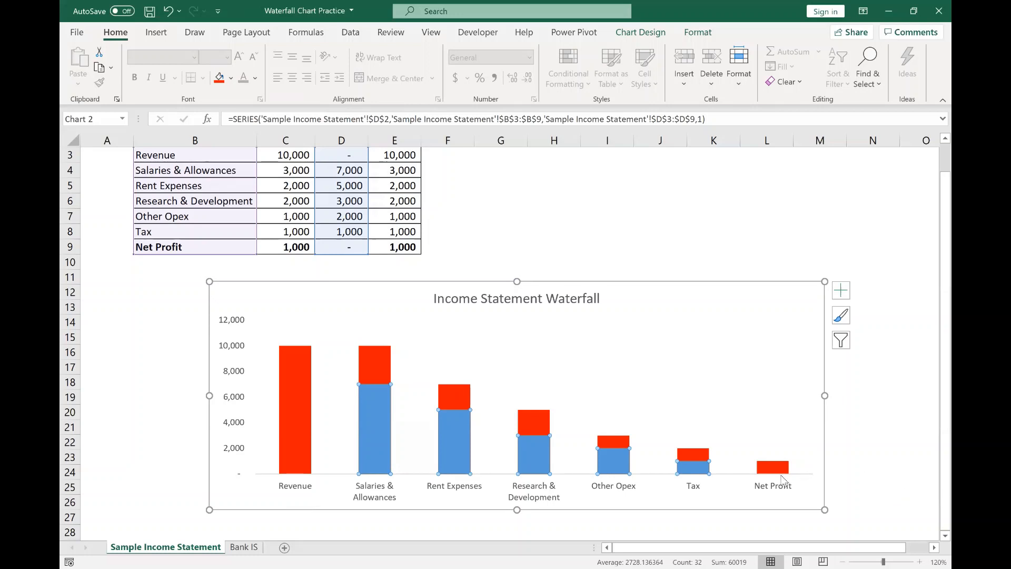
{"action": "mouse_move", "coordinate": [378, 470]}
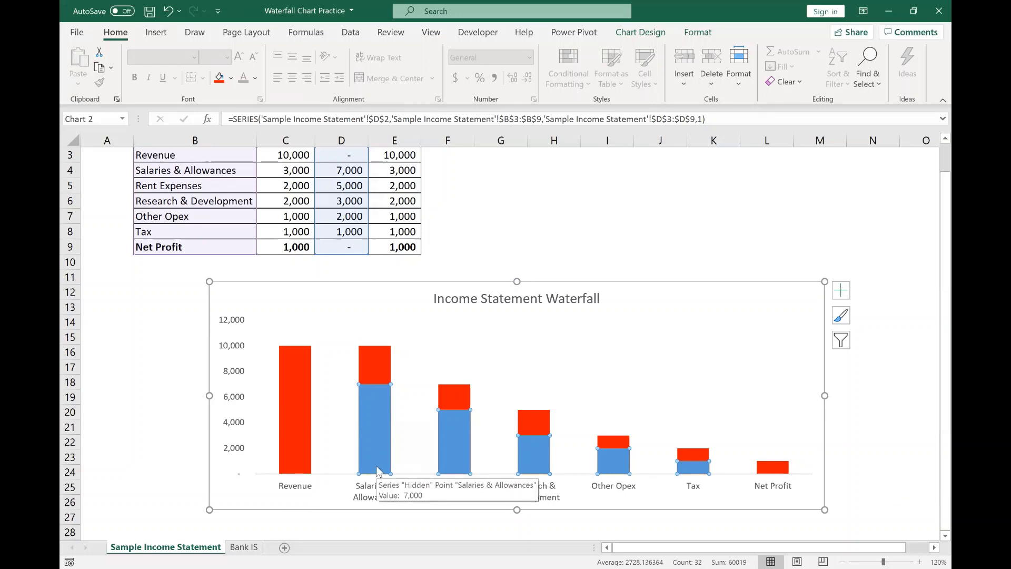
{"action": "right_click", "coordinate": [377, 470]}
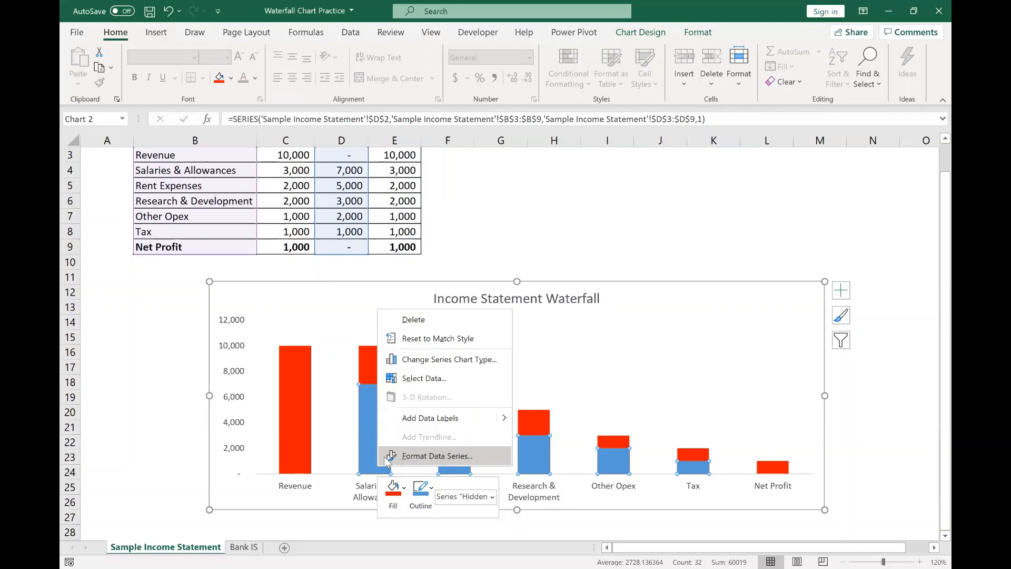
{"action": "left_click", "coordinate": [384, 456]}
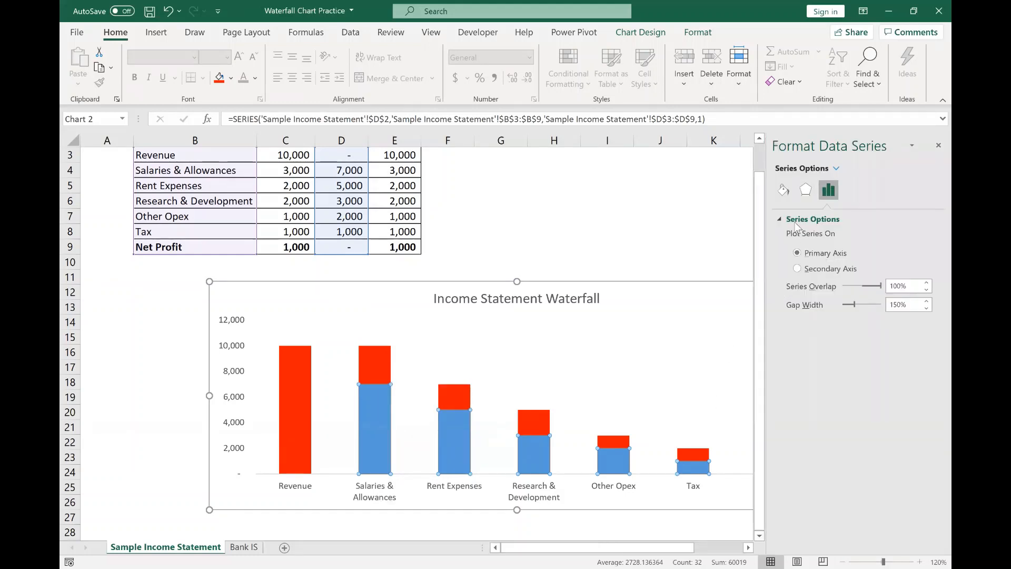
{"action": "left_click", "coordinate": [784, 195]}
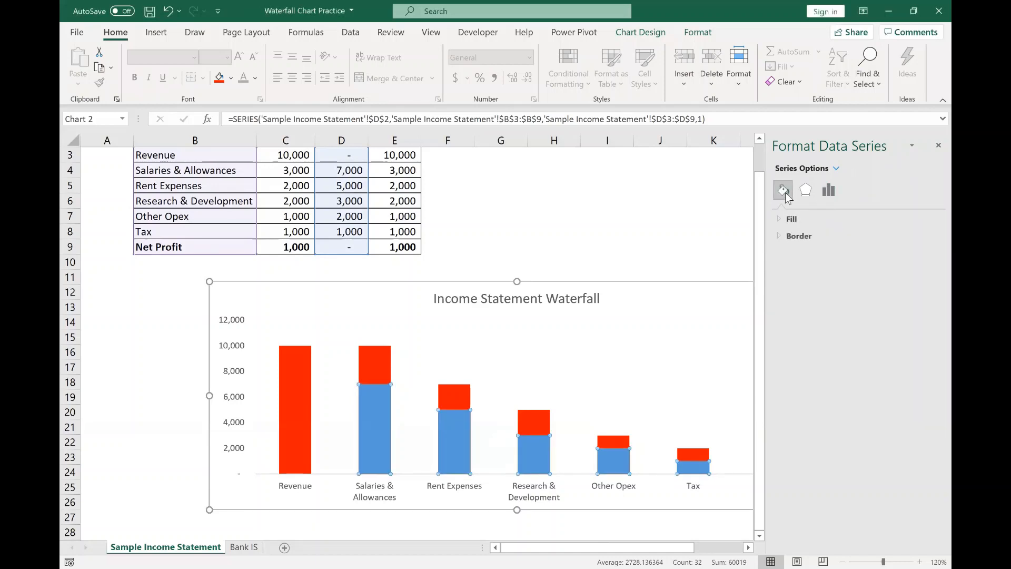
{"action": "left_click", "coordinate": [783, 219]}
{"action": "left_click", "coordinate": [794, 383]}
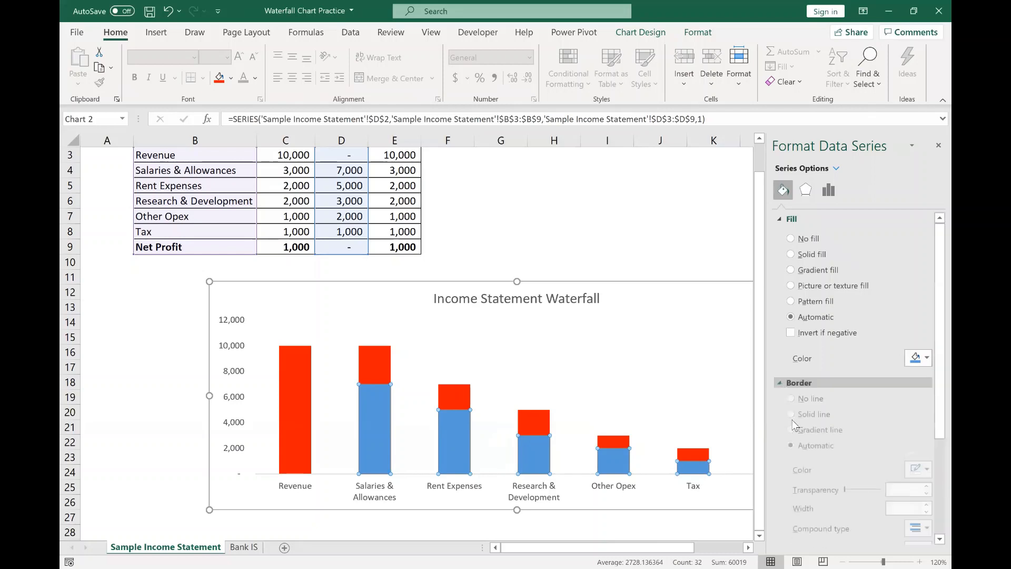
{"action": "left_click", "coordinate": [803, 405]}
{"action": "left_click", "coordinate": [791, 239]}
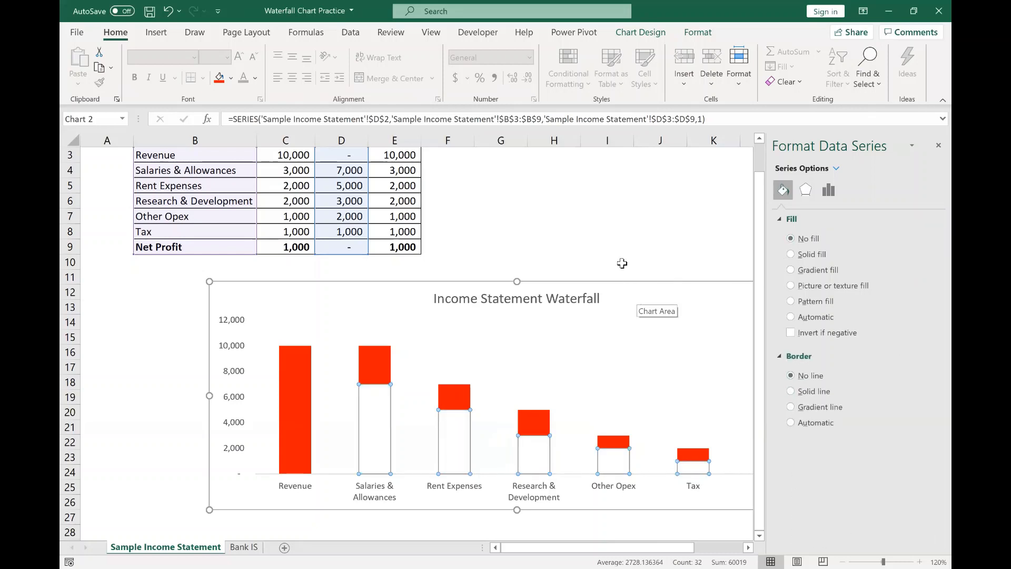
{"action": "left_click", "coordinate": [620, 260]}
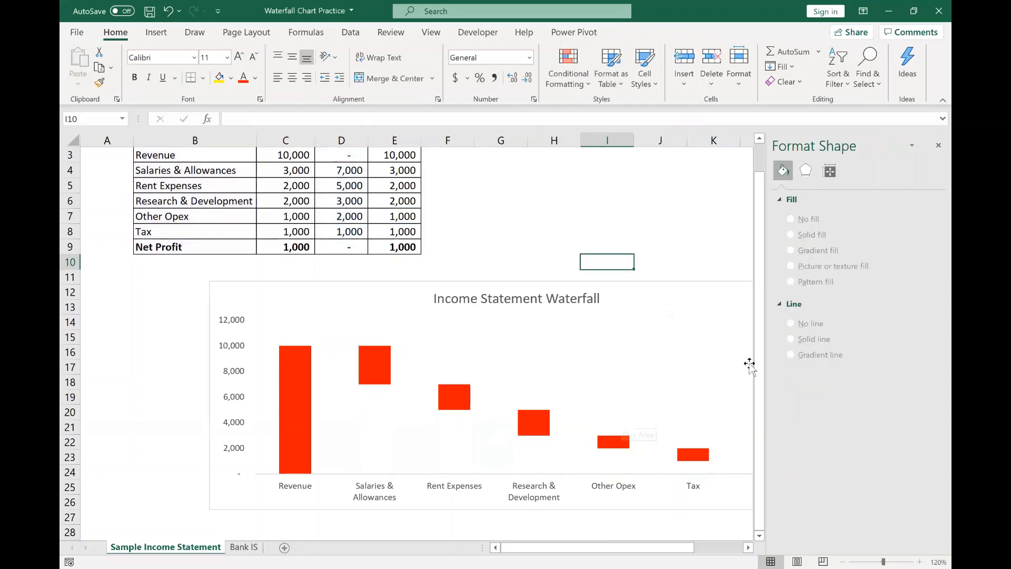
{"action": "left_click", "coordinate": [938, 146]}
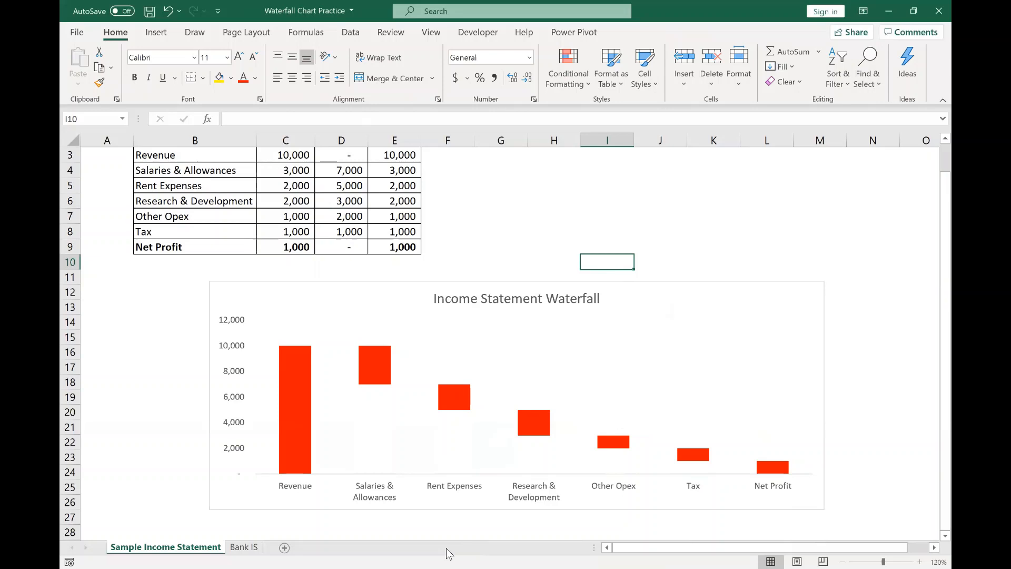
- Recolor only the Revenue and Net Profit columns of the Visible series to standard green
{"action": "left_click", "coordinate": [301, 453]}
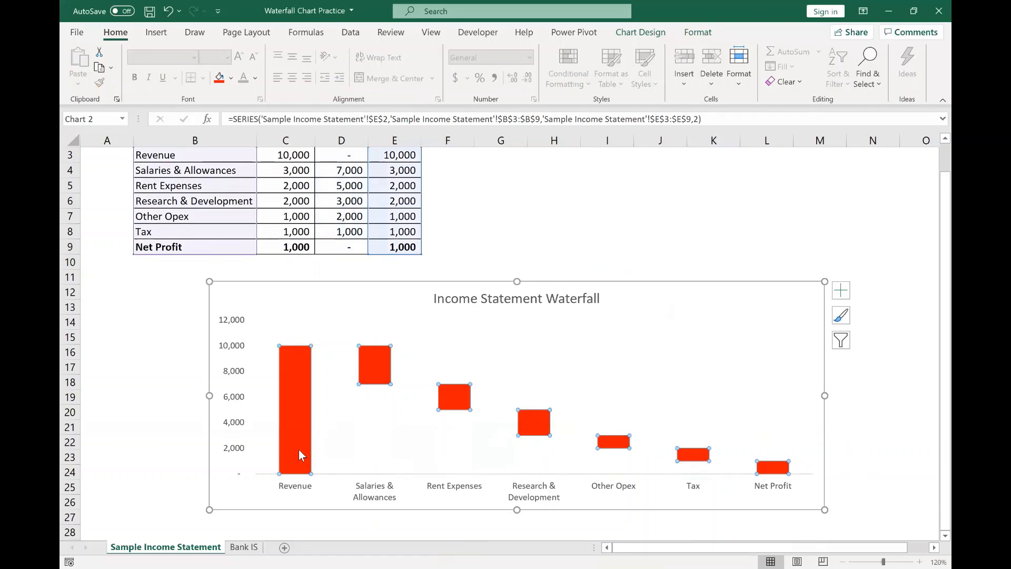
{"action": "left_click", "coordinate": [234, 77]}
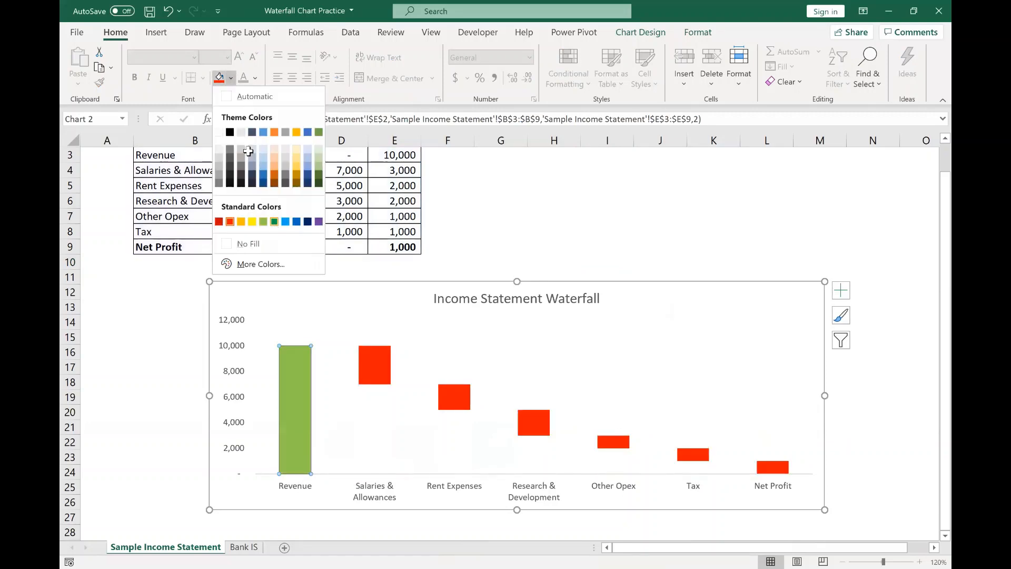
{"action": "left_click", "coordinate": [274, 221]}
{"action": "left_click", "coordinate": [765, 470]}
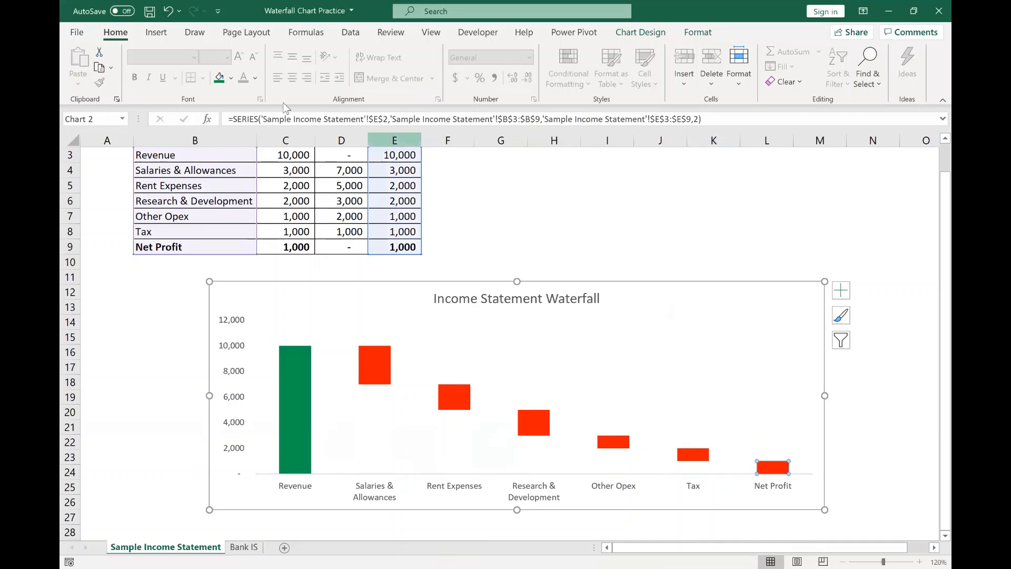
{"action": "left_click", "coordinate": [219, 78]}
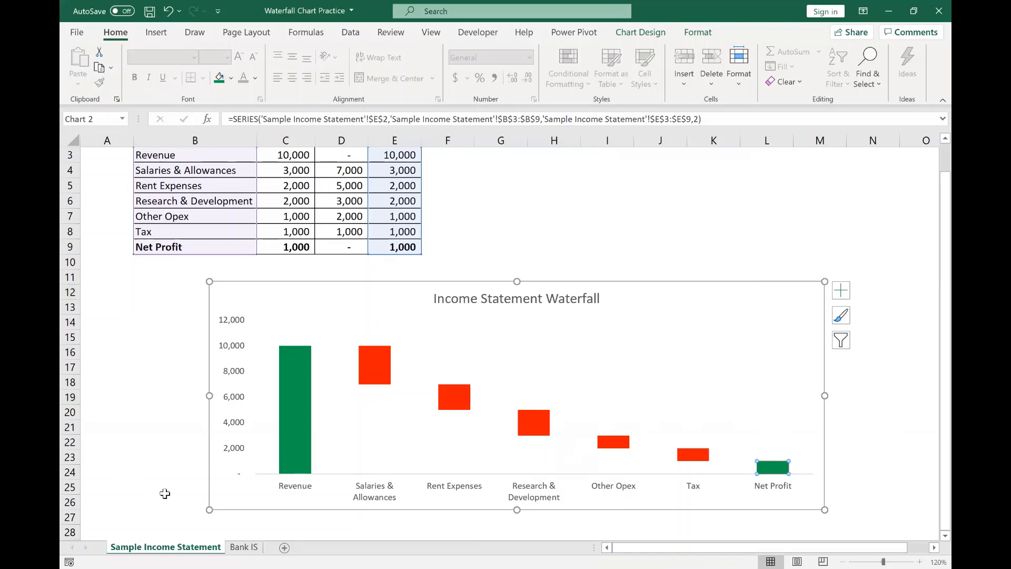
- Remove the chart area's border by setting it to no line, and close the formatting pane
{"action": "left_click", "coordinate": [224, 490]}
{"action": "double_click", "coordinate": [717, 277]}
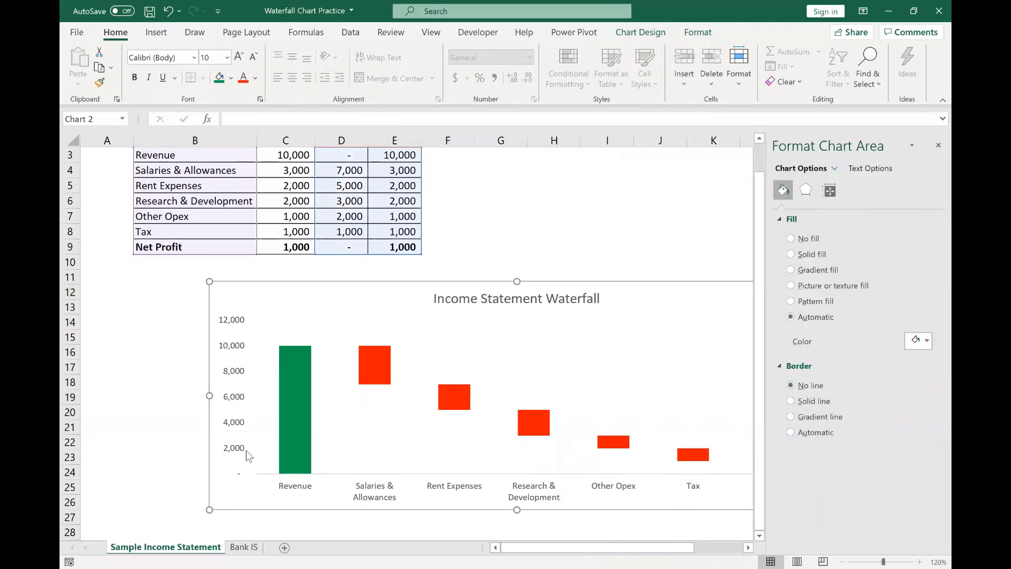
{"action": "left_click", "coordinate": [164, 382]}
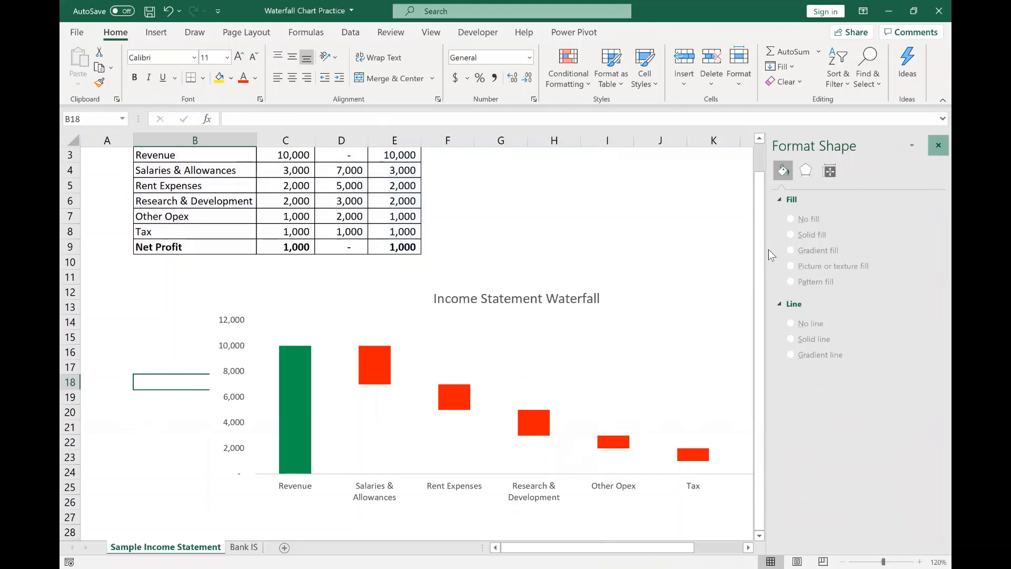
{"action": "left_click", "coordinate": [938, 146]}
- Make the whole chart title "Income Statement Waterfall" bold
{"action": "left_click", "coordinate": [561, 302]}
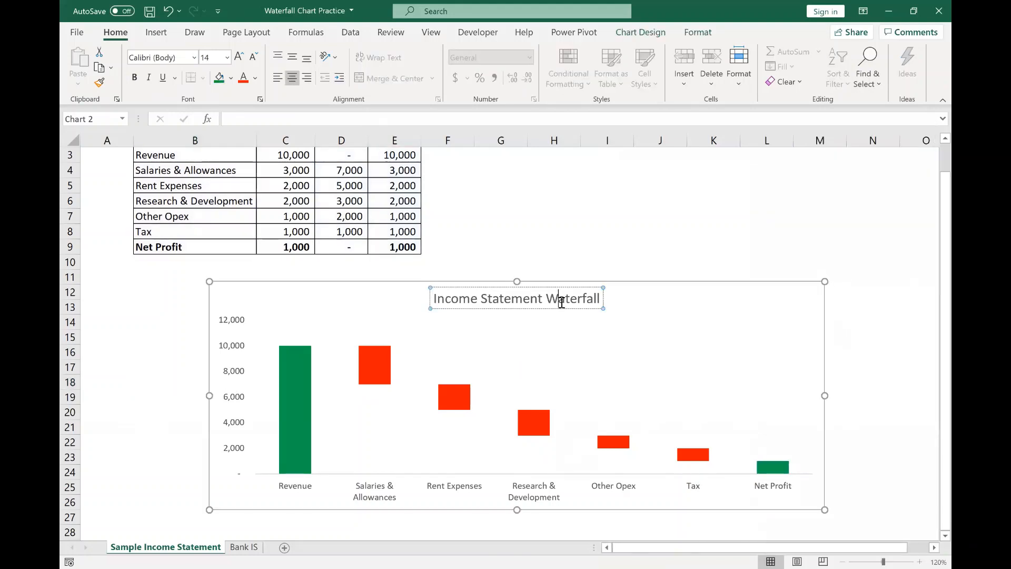
{"action": "key", "text": "ctrl+a"}
{"action": "key", "text": "ctrl+b"}
{"action": "left_click", "coordinate": [157, 365]}
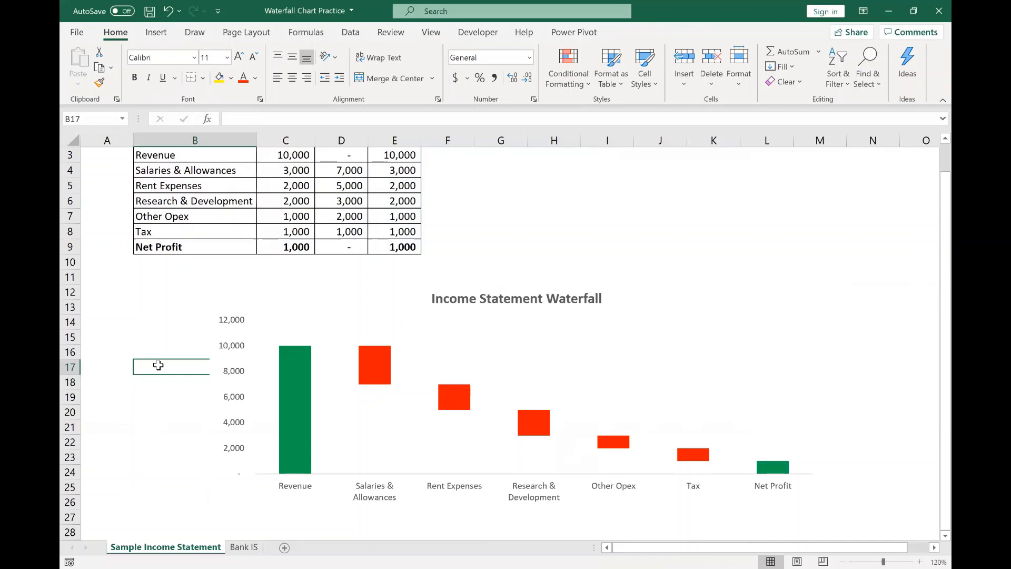
- On the Bank IS sheet, highlight the NFIs row B5:E5 in yellow and select only the NFIs column in the chart
{"action": "left_click", "coordinate": [238, 548]}
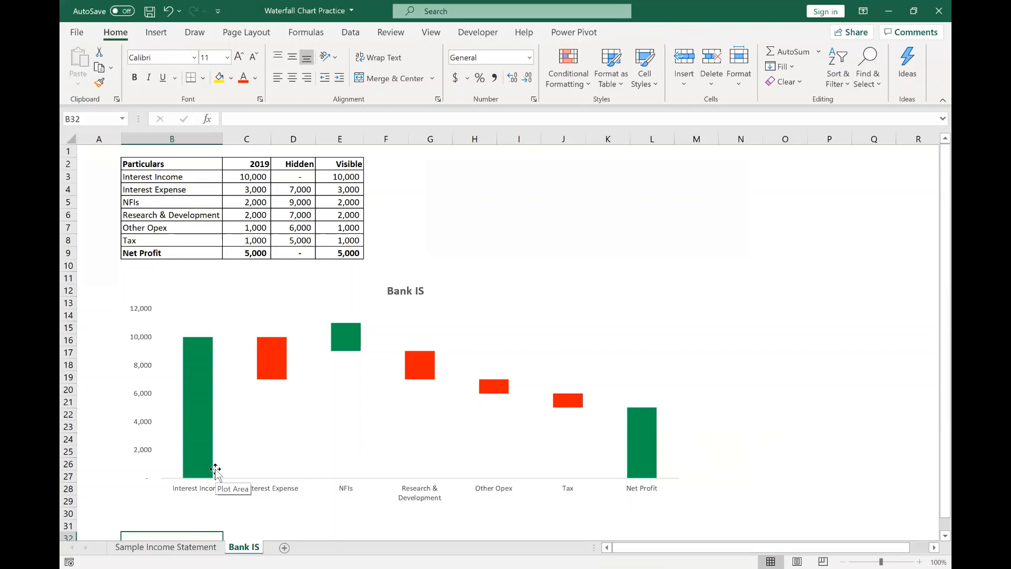
{"action": "left_click_drag", "start_coordinate": [181, 206], "coordinate": [332, 206]}
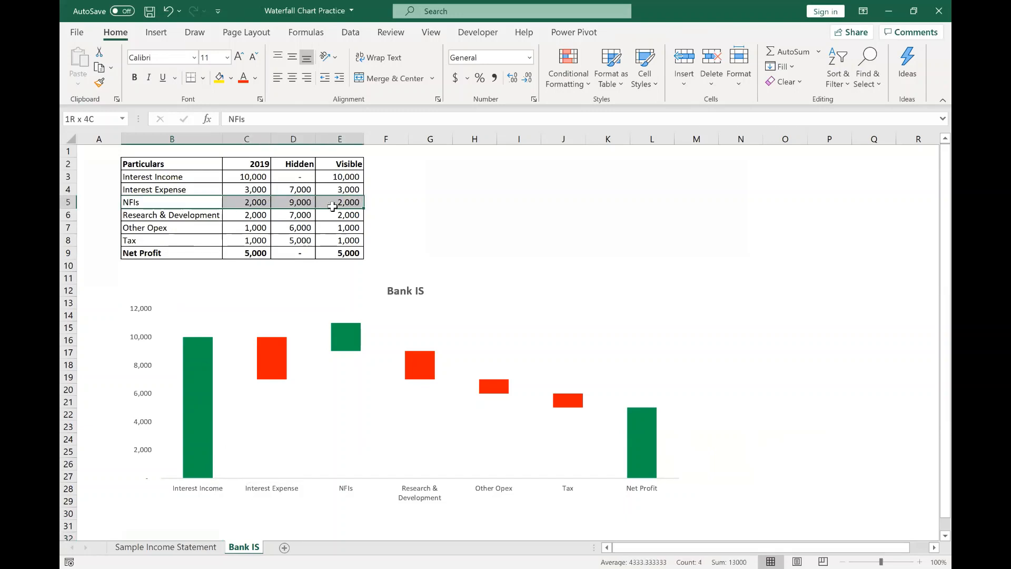
{"action": "left_click", "coordinate": [219, 78]}
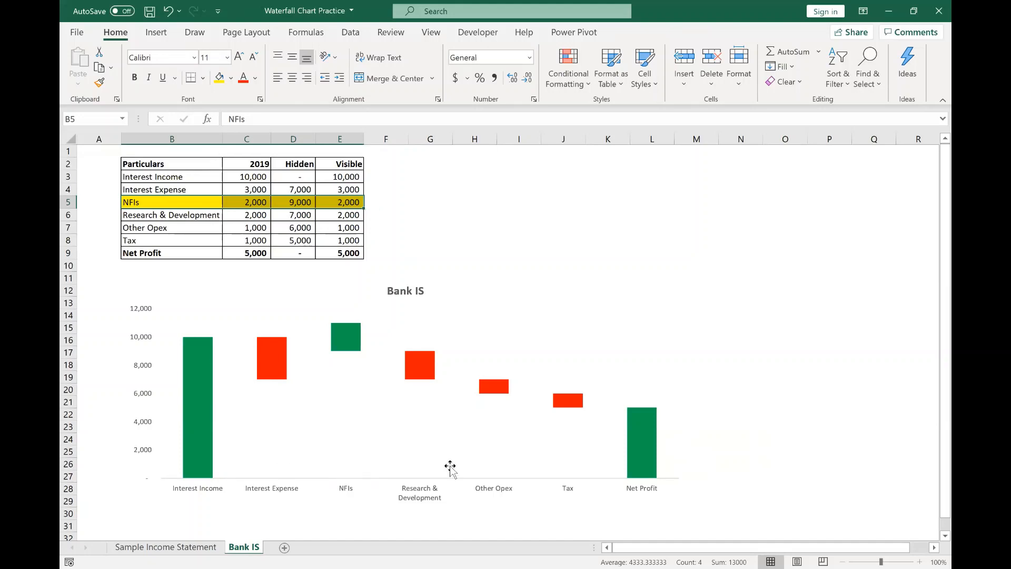
{"action": "left_click", "coordinate": [354, 339]}
{"action": "left_click", "coordinate": [356, 347]}
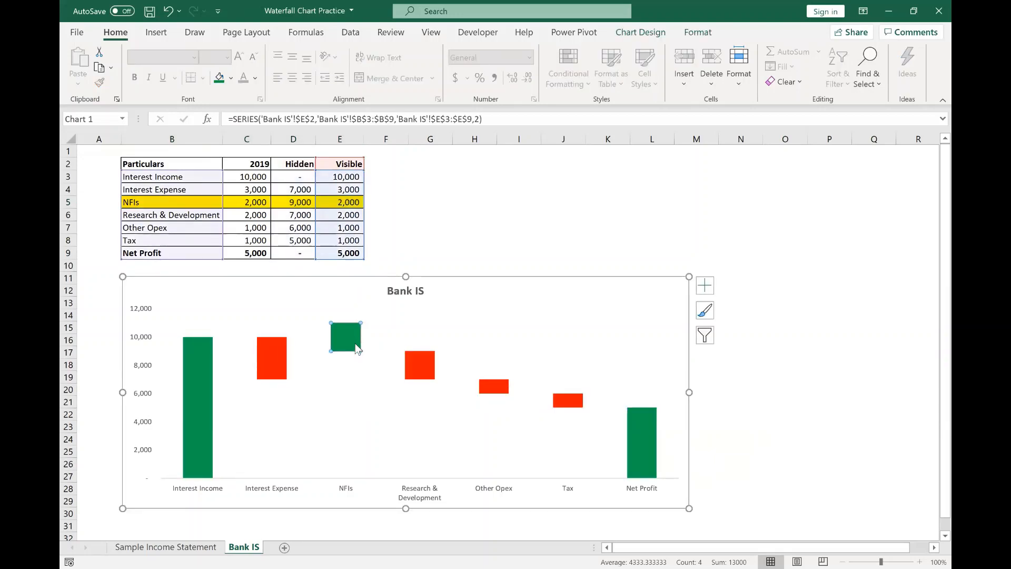